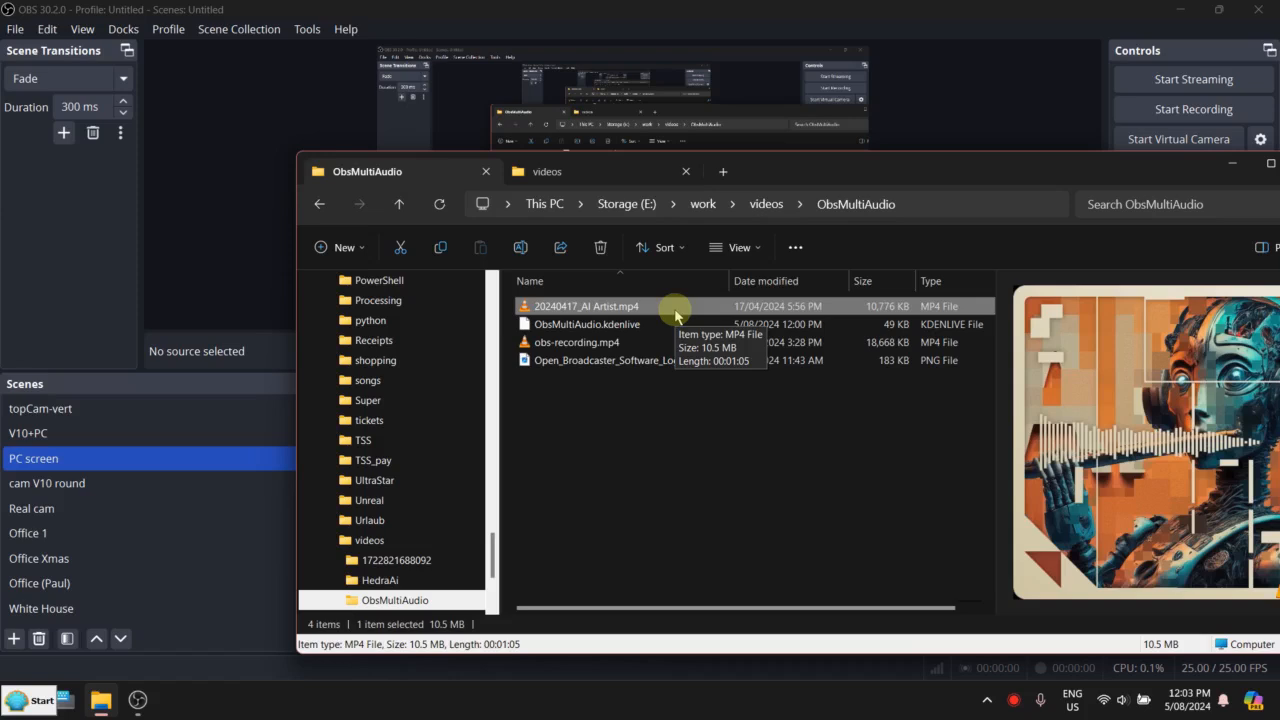
# - Play the video 20240417_AI Artist.mp4 from the ObsMultiAudio folder
pyautogui.doubleClick(672, 308)
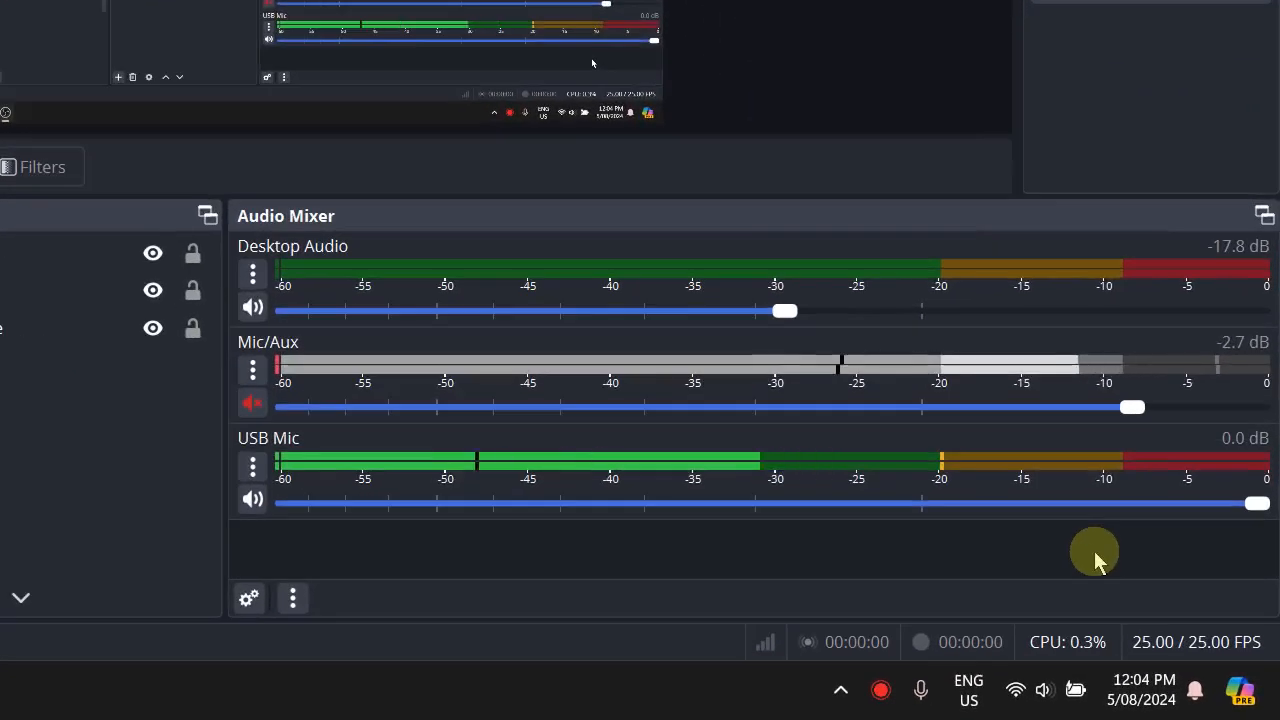
# - Open the Advanced Audio Properties in OBS, review each audio source's track assignment, and close the dialog
pyautogui.rightClick(1140, 595)
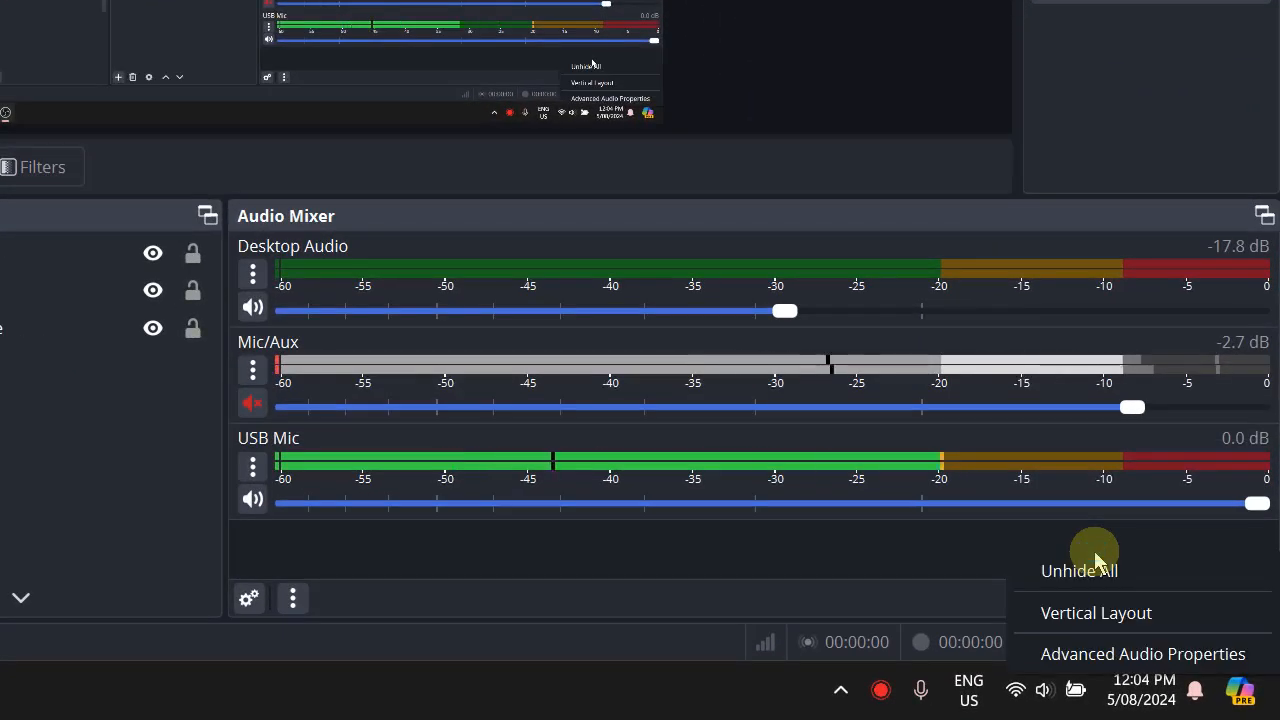
pyautogui.click(1232, 666)
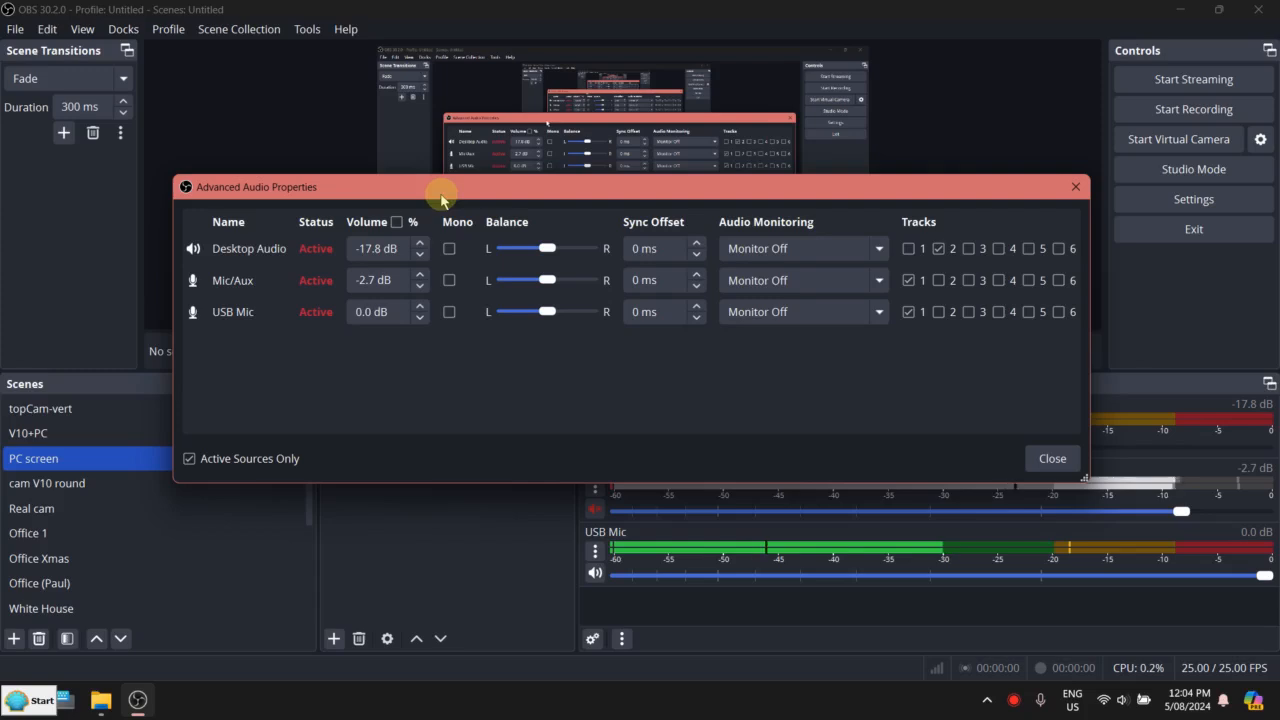
pyautogui.moveTo(441, 190); pyautogui.dragTo(540, 135)
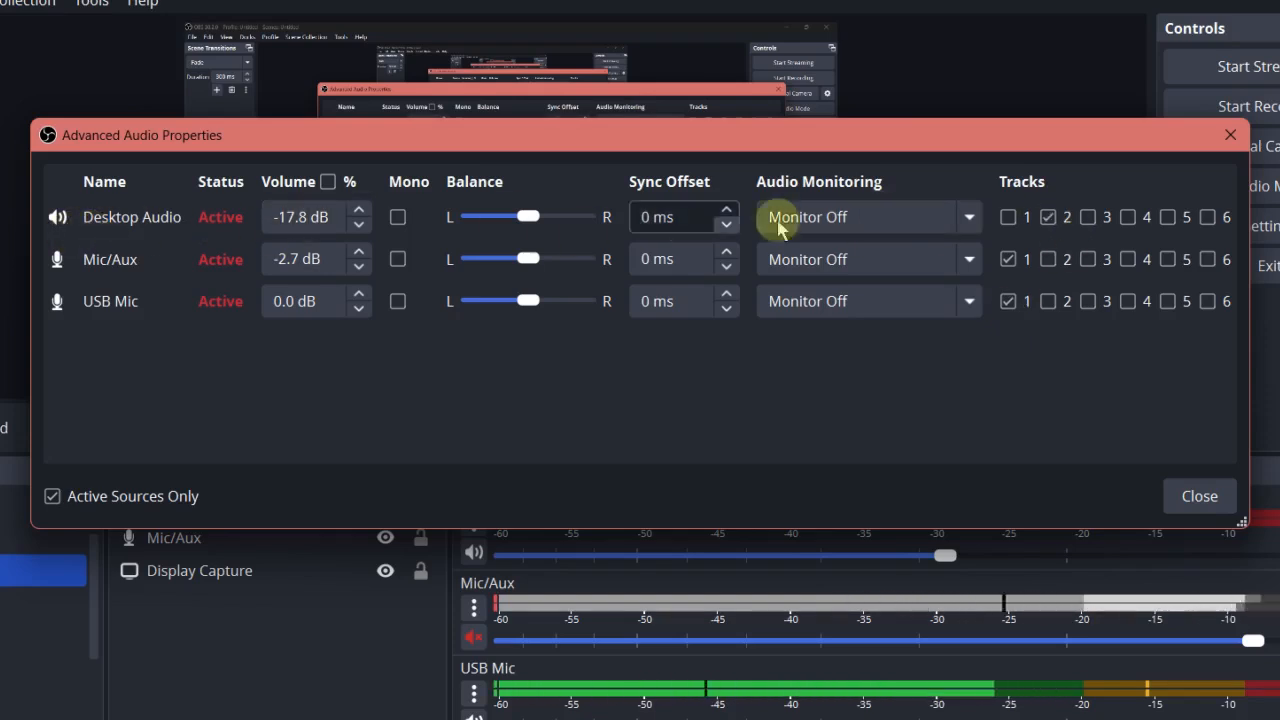
pyautogui.click(1203, 496)
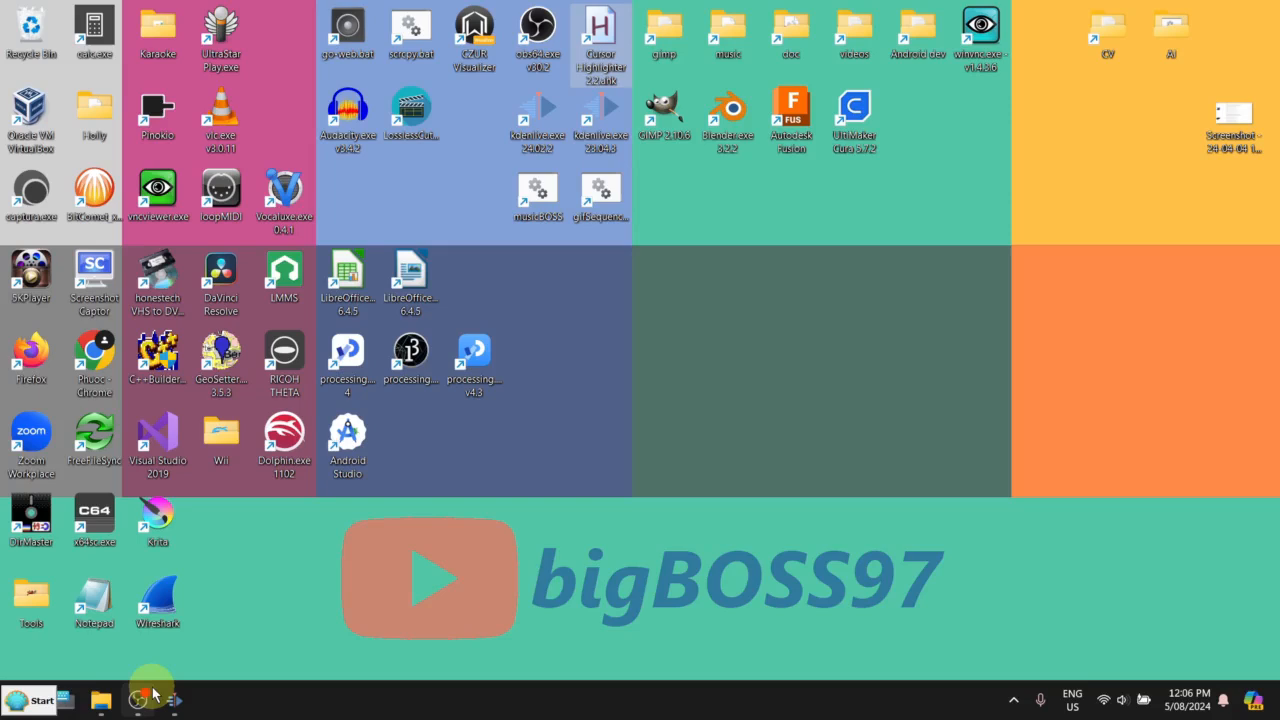
# - Play 20240417_AI Artist.mp4 from the ObsMultiAudio folder and pause it at about 17 seconds
pyautogui.moveTo(105, 695)
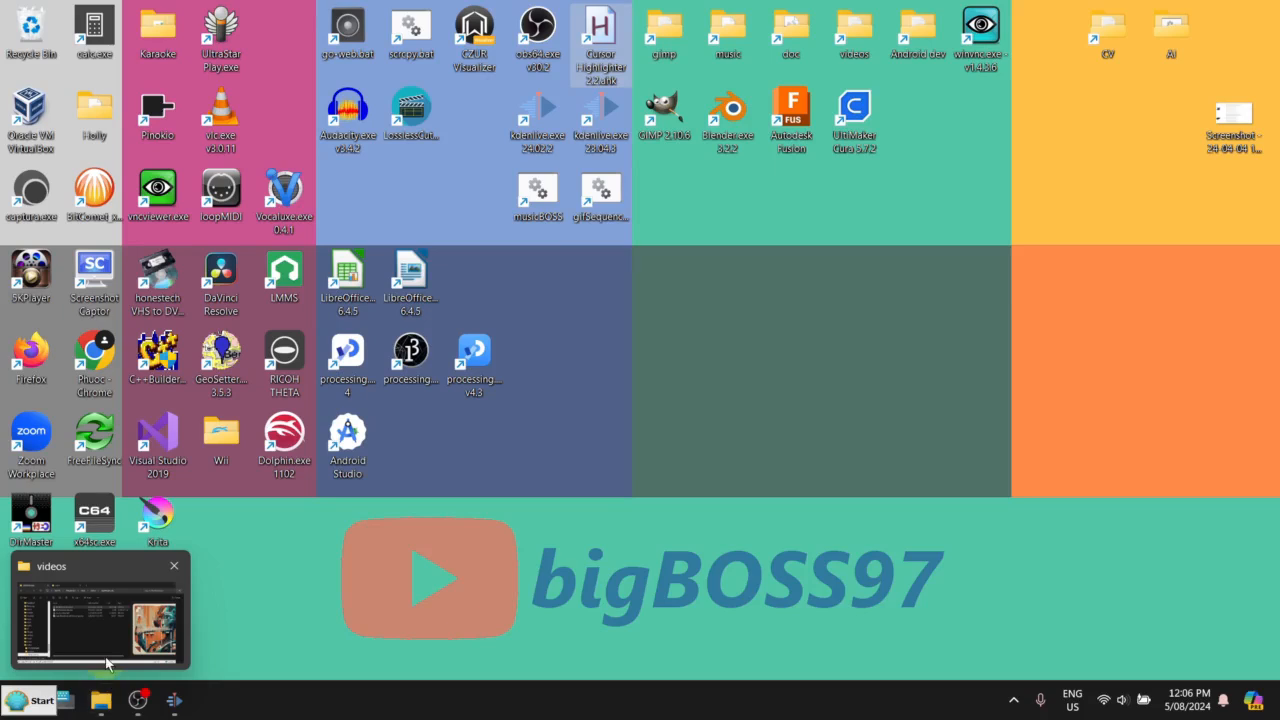
pyautogui.click(107, 662)
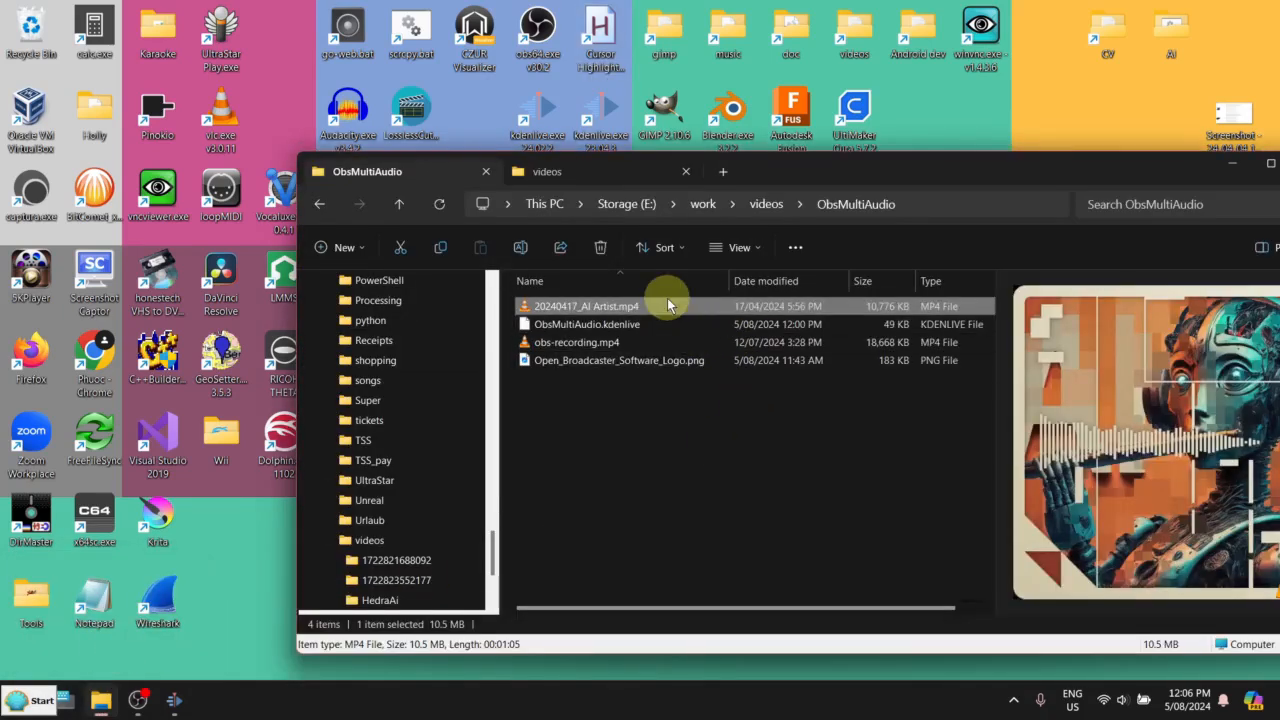
pyautogui.doubleClick(667, 303)
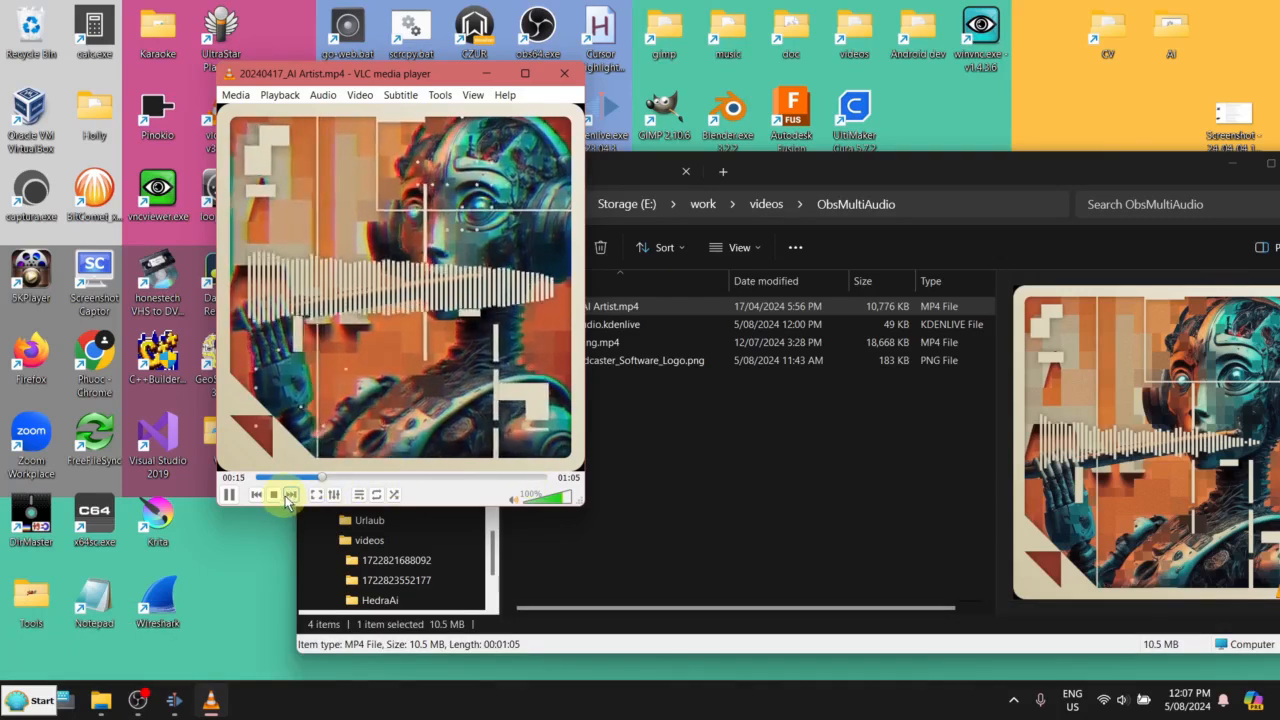
pyautogui.click(232, 497)
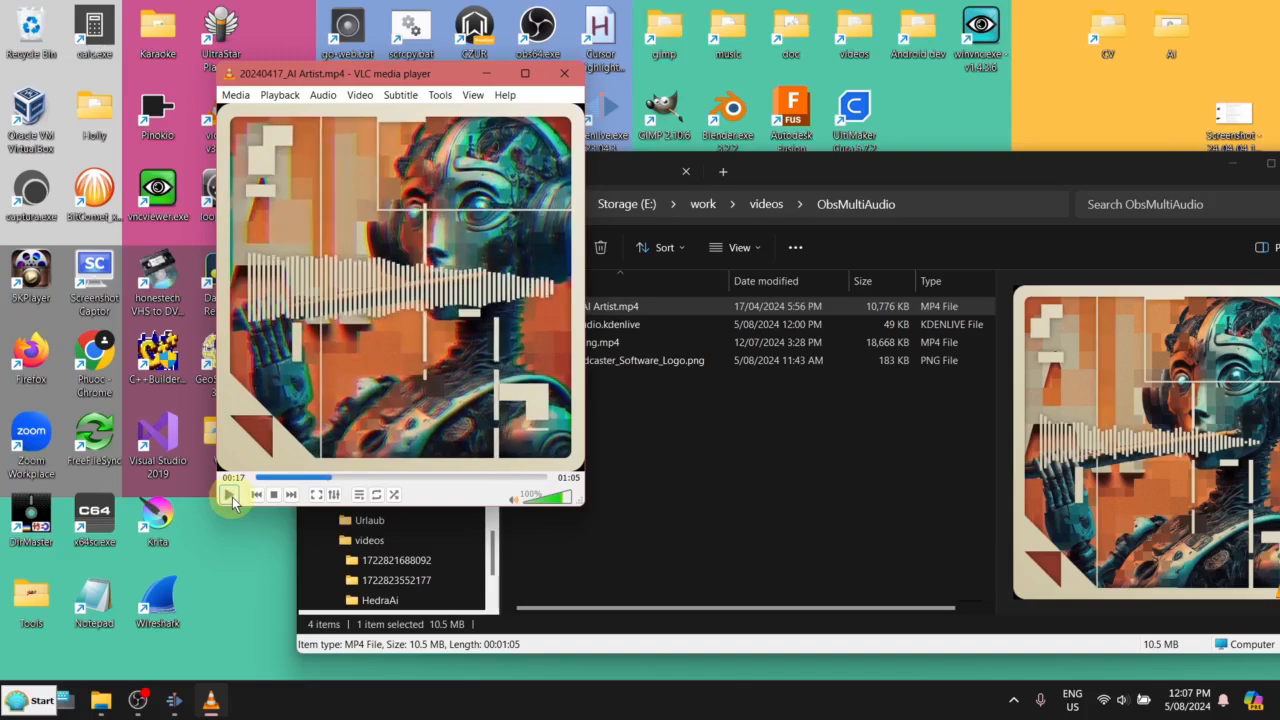
pyautogui.click(790, 483)
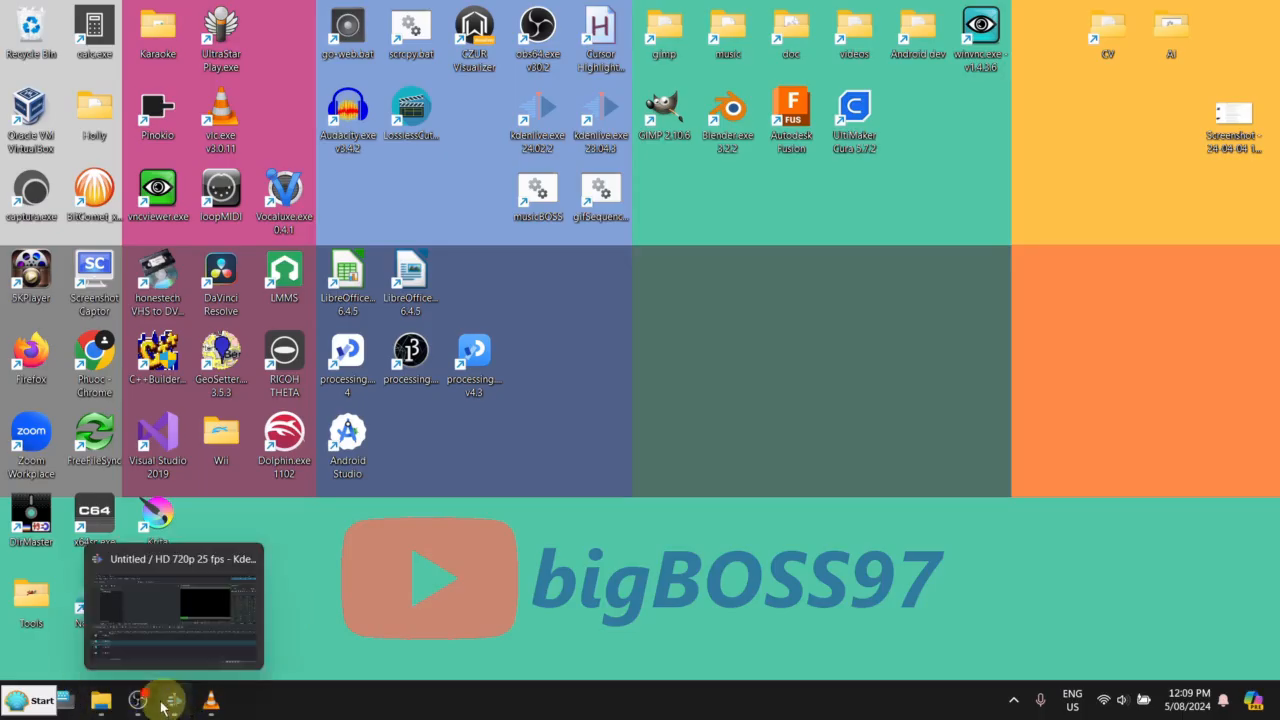
pyautogui.click(101, 704)
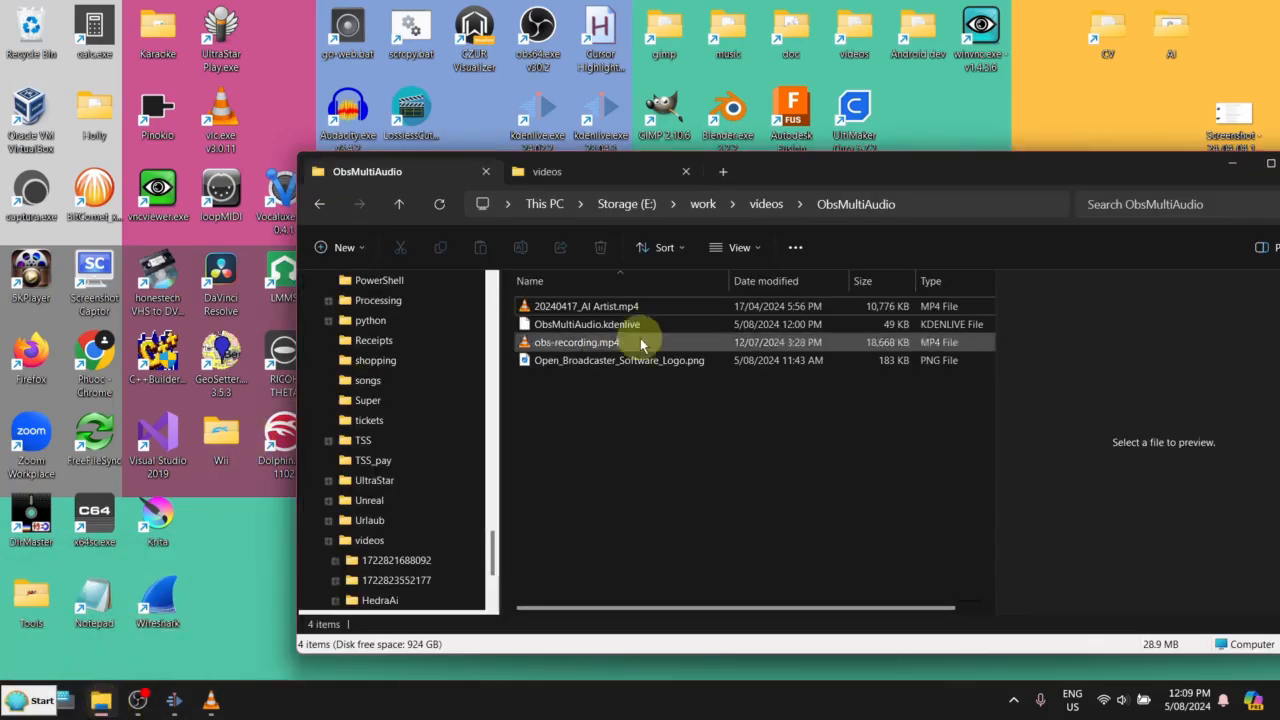
pyautogui.click(556, 173)
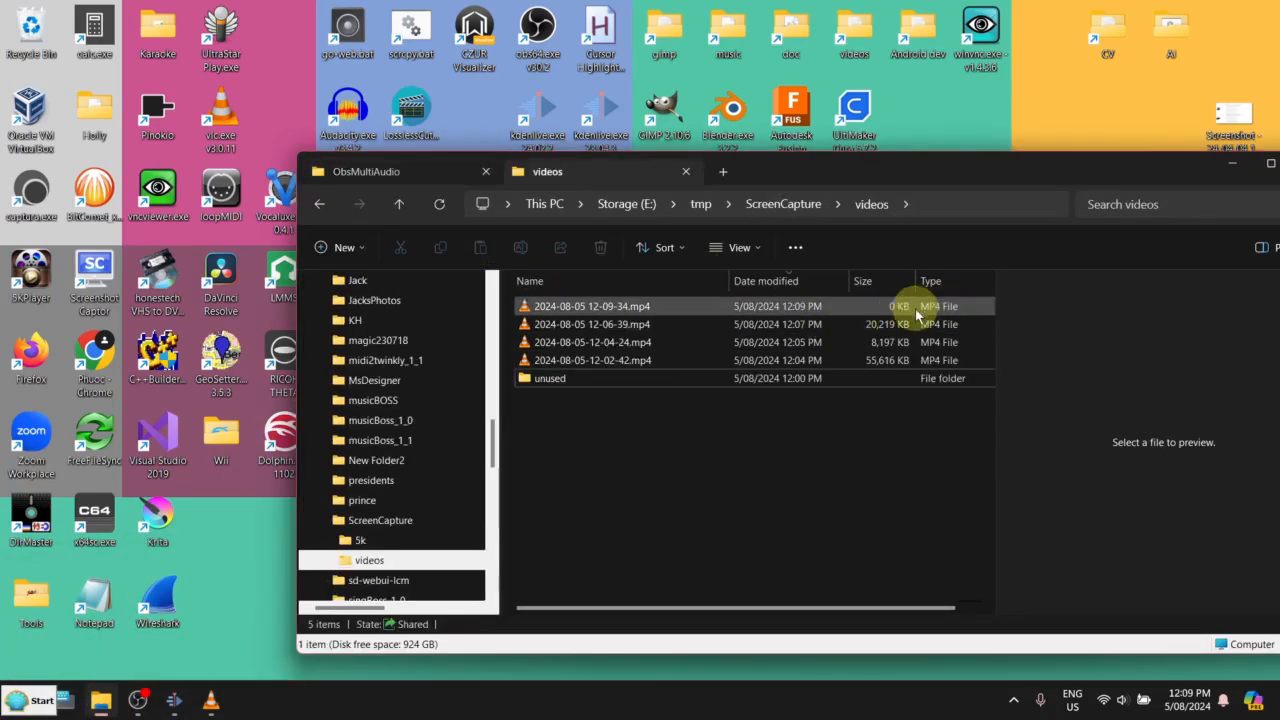
pyautogui.click(648, 326)
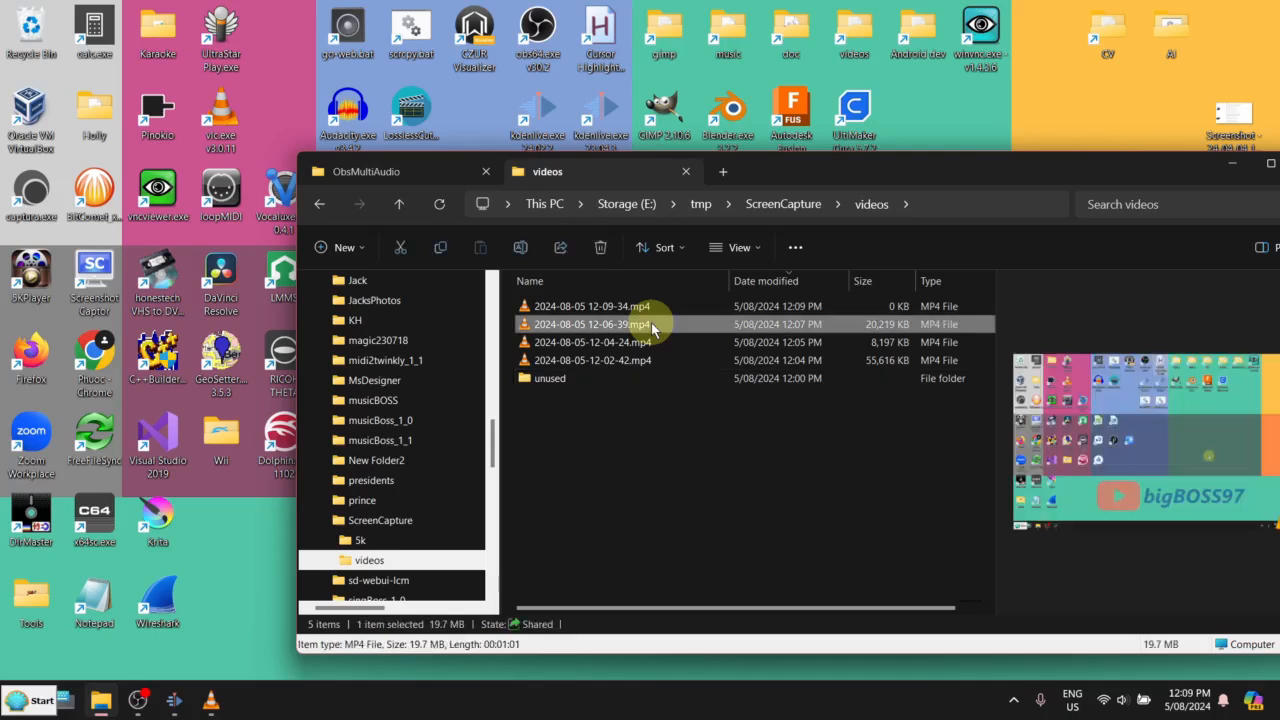
pyautogui.moveTo(650, 328); pyautogui.dragTo(474, 579)
pyautogui.click(173, 703)
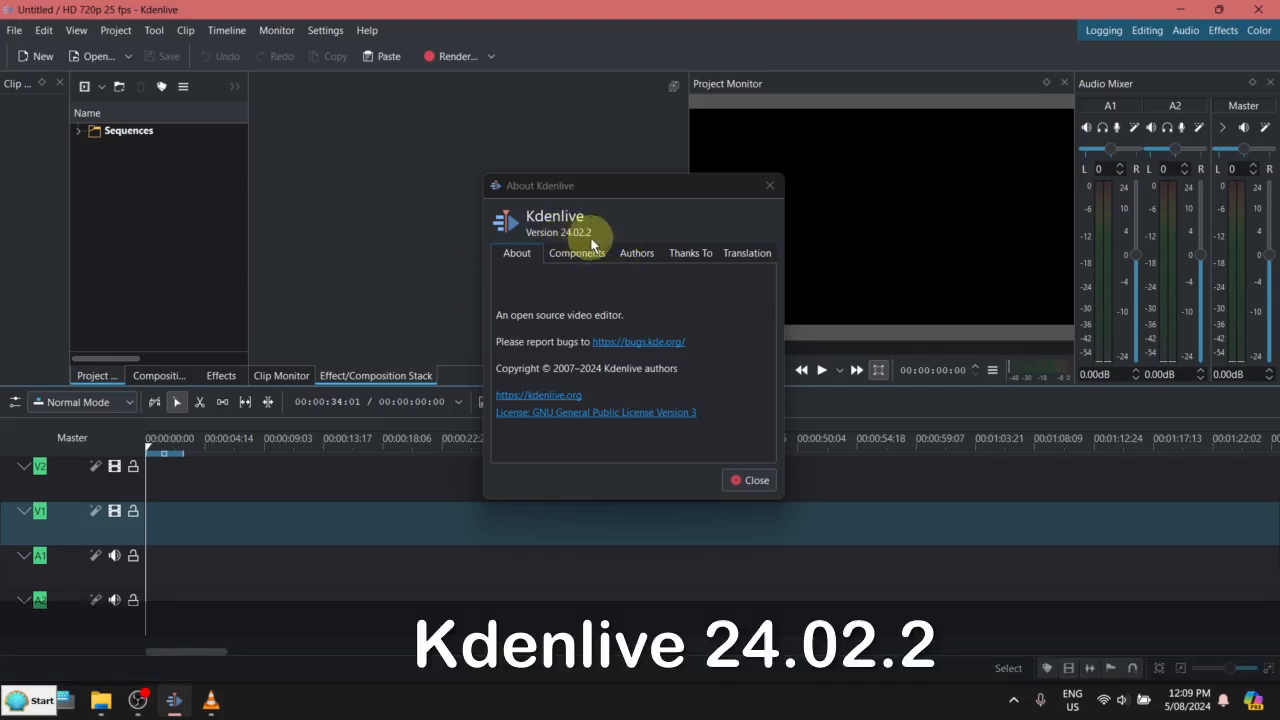
pyautogui.click(758, 482)
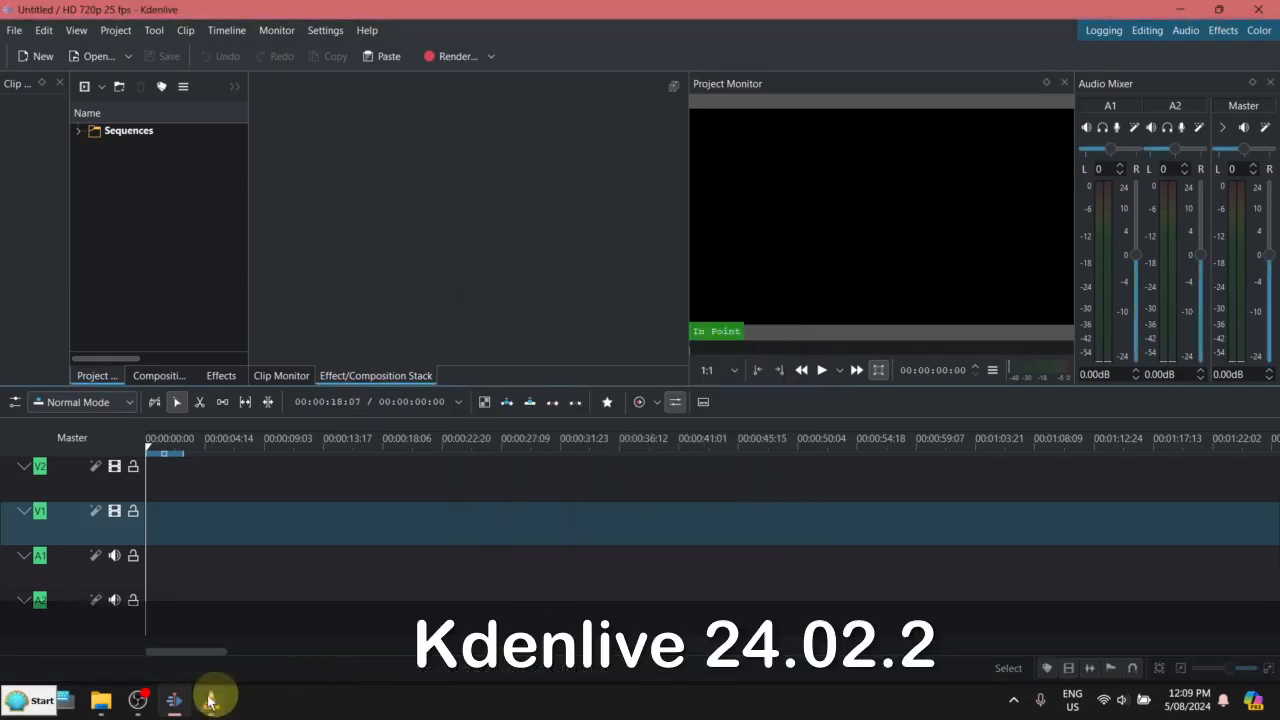
pyautogui.click(100, 703)
pyautogui.moveTo(664, 328); pyautogui.dragTo(154, 254)
pyautogui.click(1233, 164)
pyautogui.click(137, 177)
pyautogui.moveTo(137, 157); pyautogui.dragTo(140, 527)
pyautogui.click(383, 546)
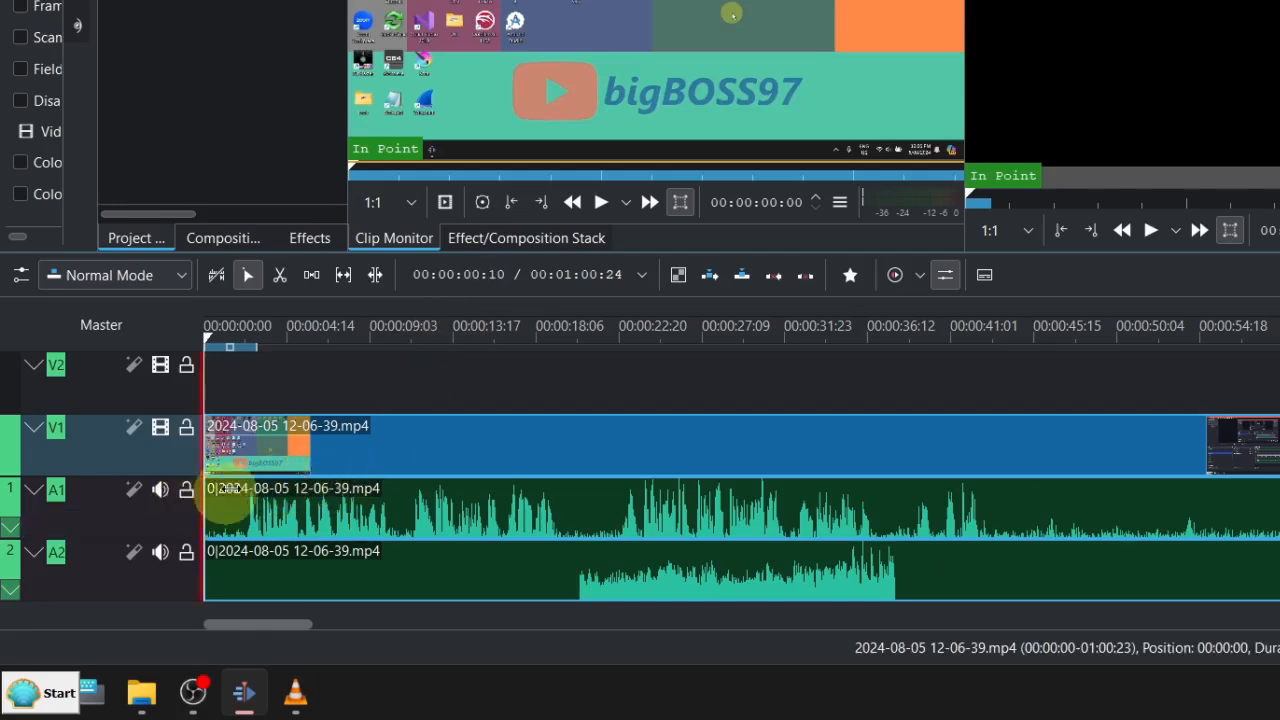
# - Play back the timeline from about 2 seconds and again from about 20 seconds to hear both audio tracks
pyautogui.click(246, 346)
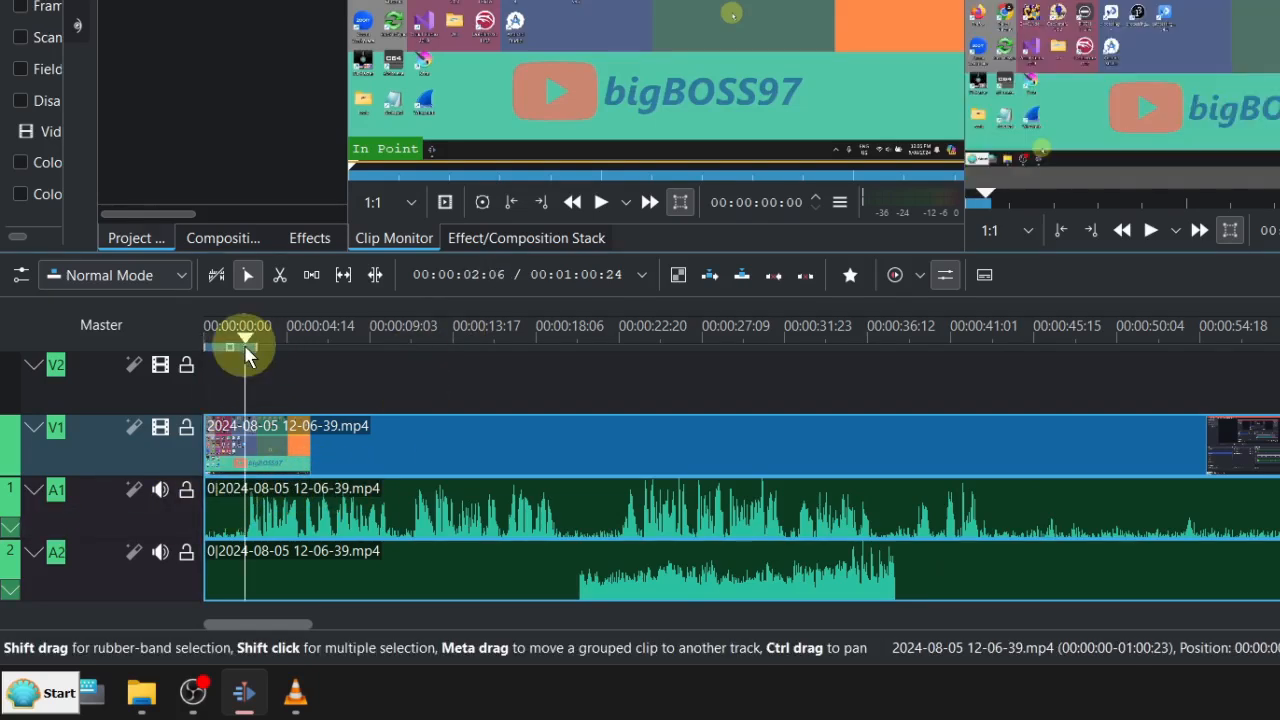
pyautogui.click(1156, 242)
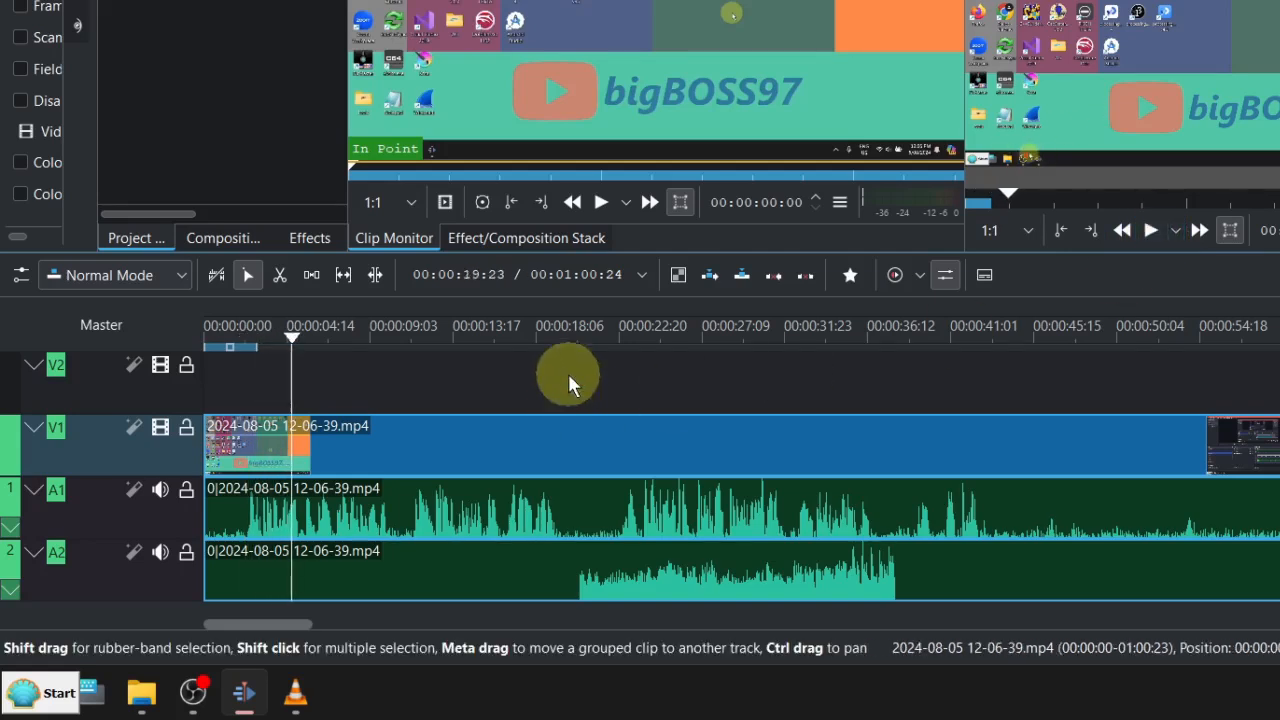
pyautogui.click(573, 340)
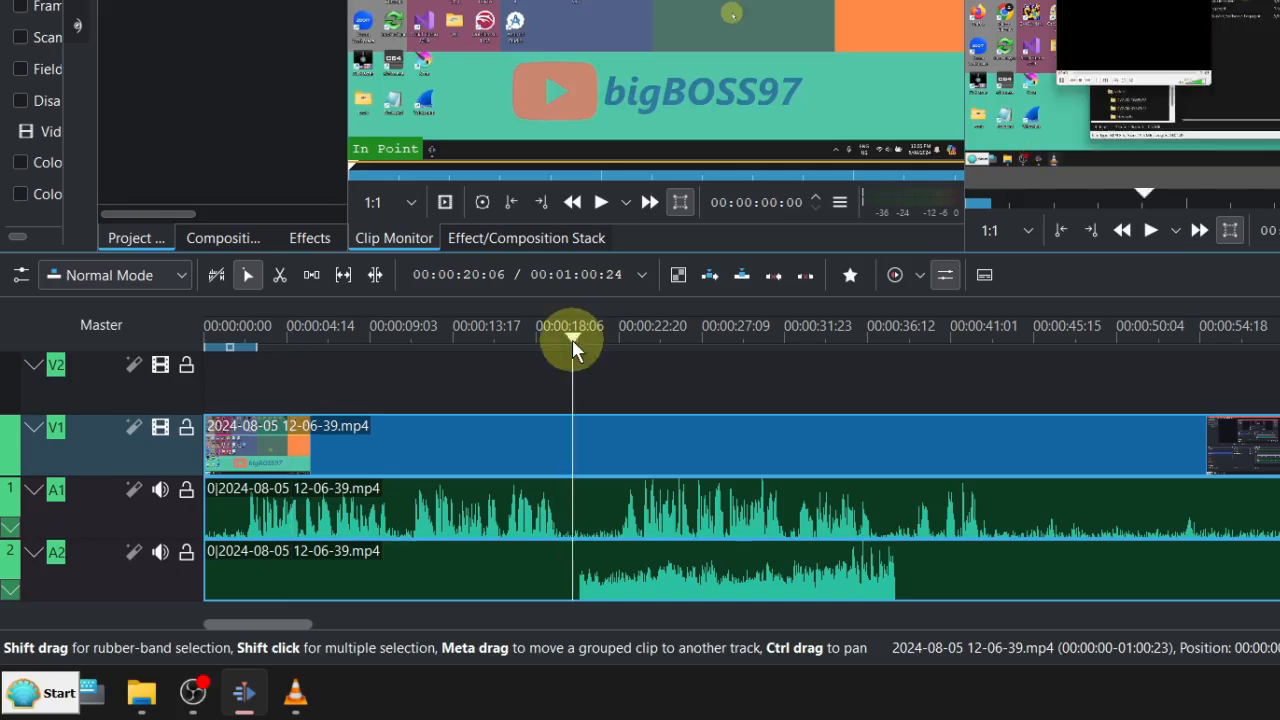
pyautogui.click(1150, 231)
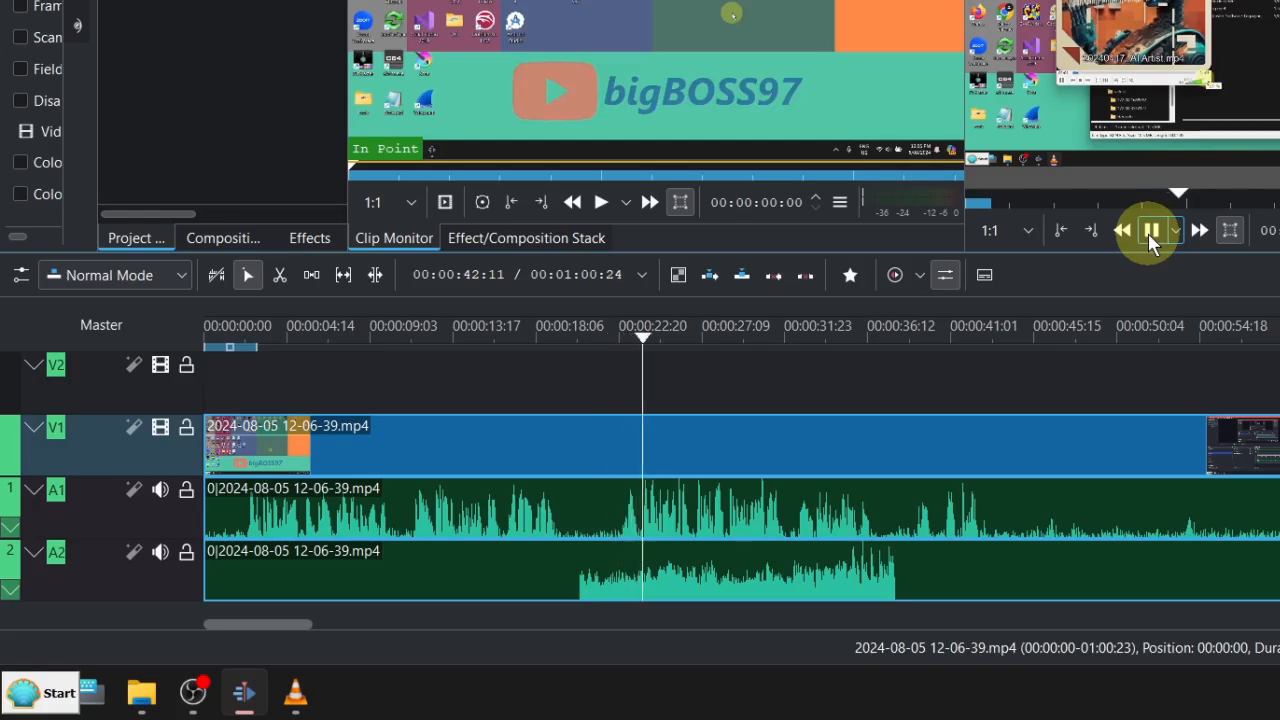
pyautogui.click(1148, 233)
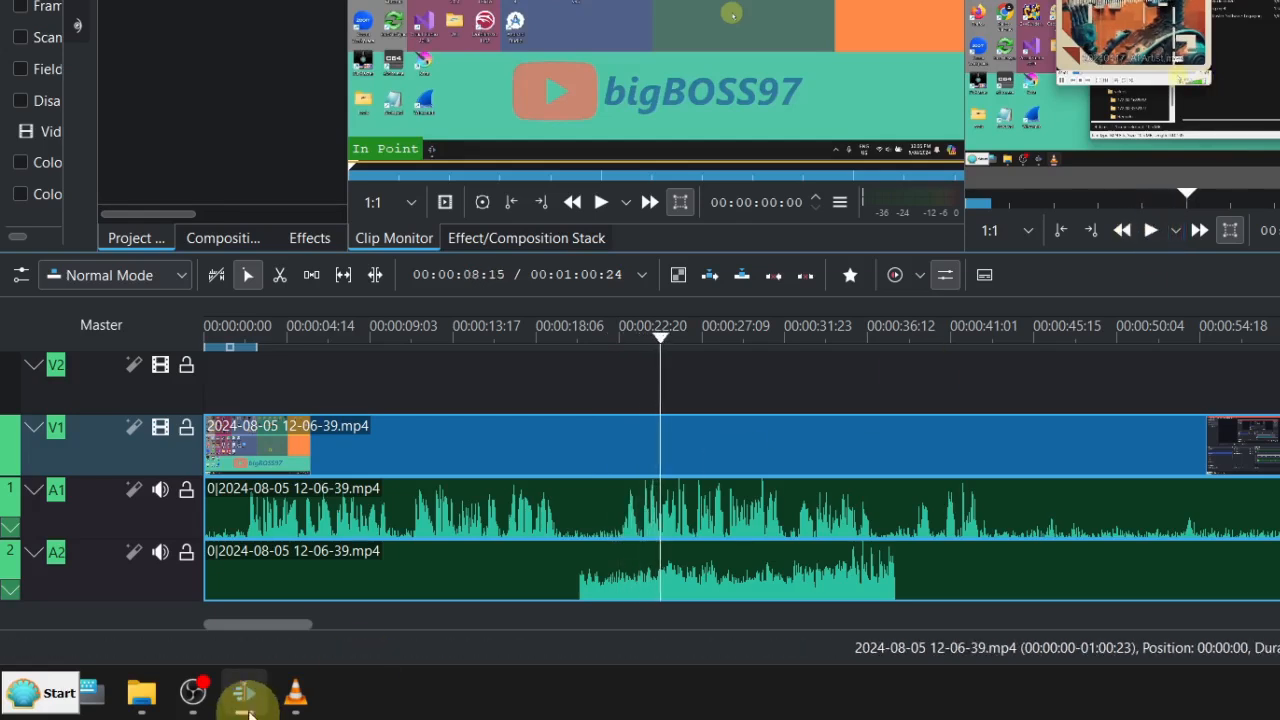
# - Find the Gain effect, apply it to the whole A2 track, and set its gain to 220 %
pyautogui.click(443, 591)
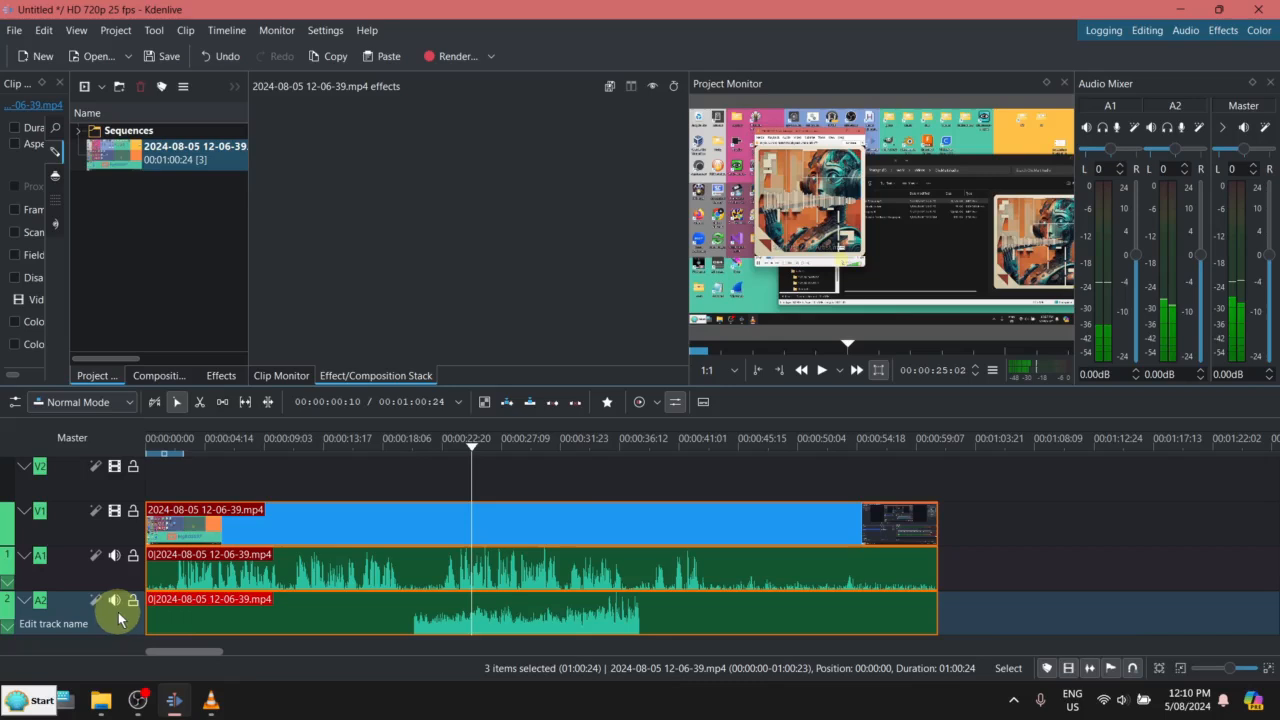
pyautogui.click(222, 377)
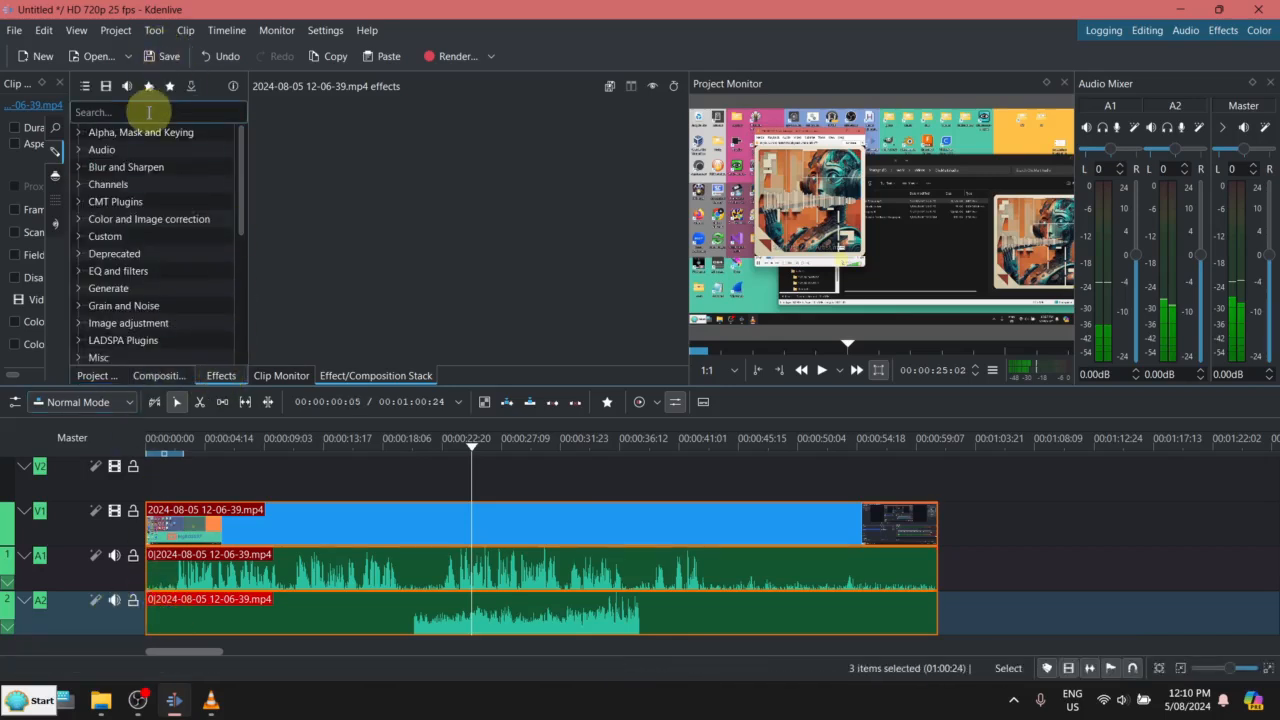
pyautogui.write('gain')
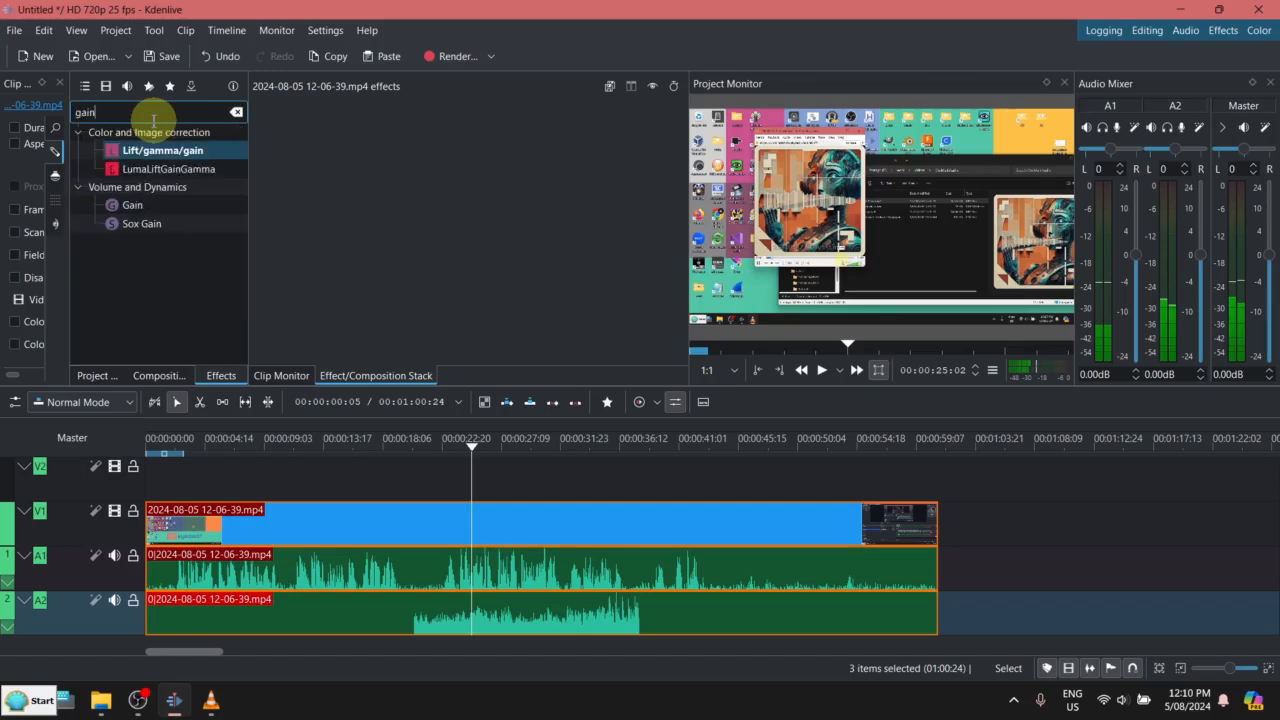
pyautogui.moveTo(132, 212); pyautogui.dragTo(84, 620)
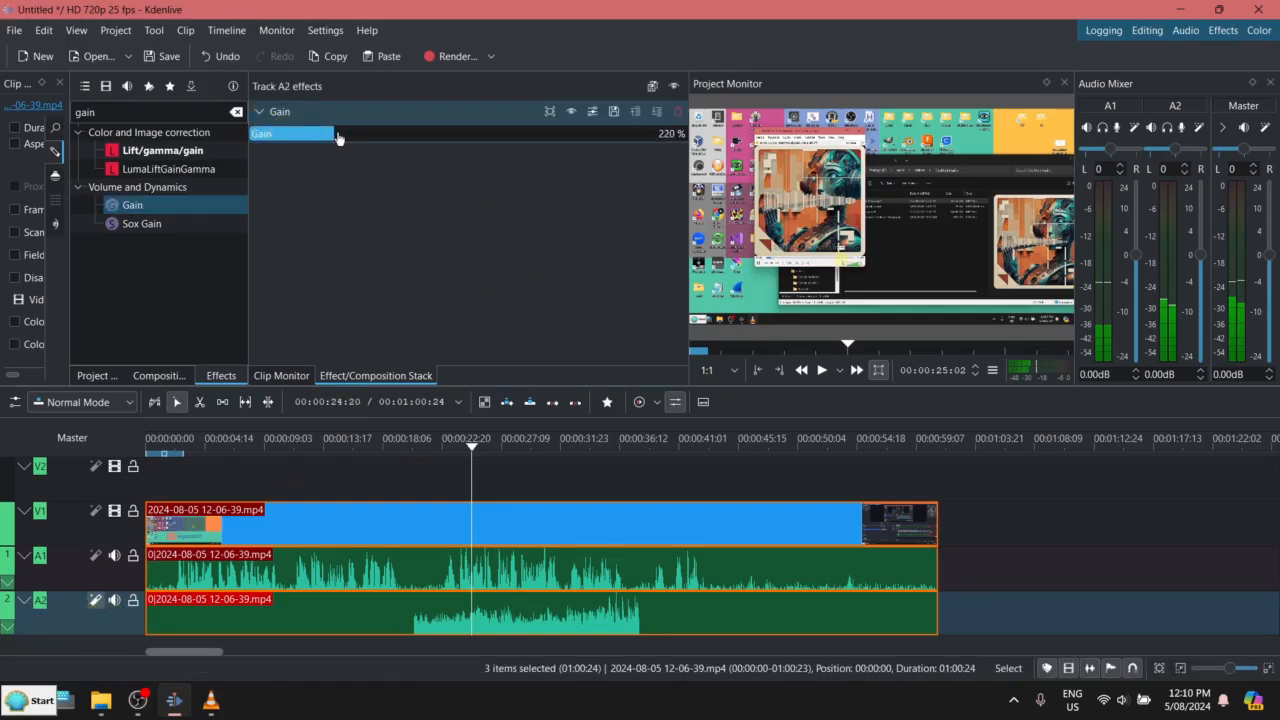
# - Preview the mix of both audio tracks, mute A1 to listen to A2 alone, and unmute A1
pyautogui.click(822, 371)
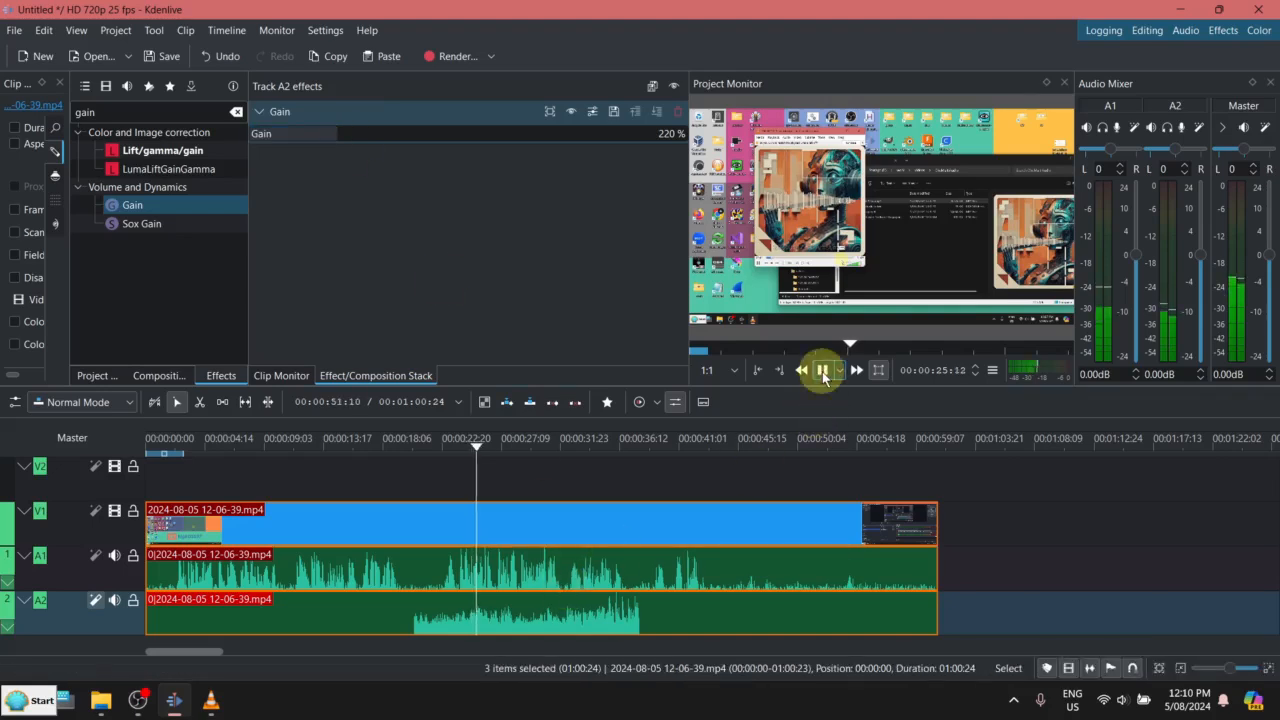
pyautogui.click(822, 371)
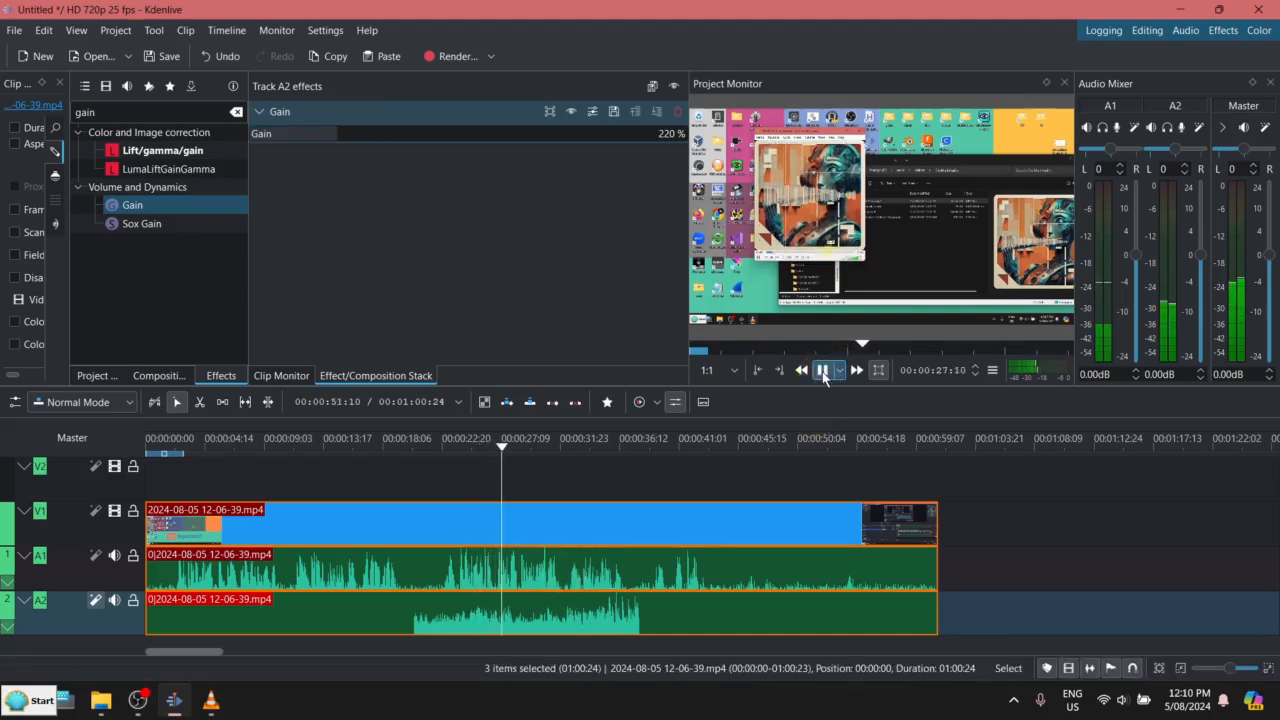
pyautogui.click(116, 559)
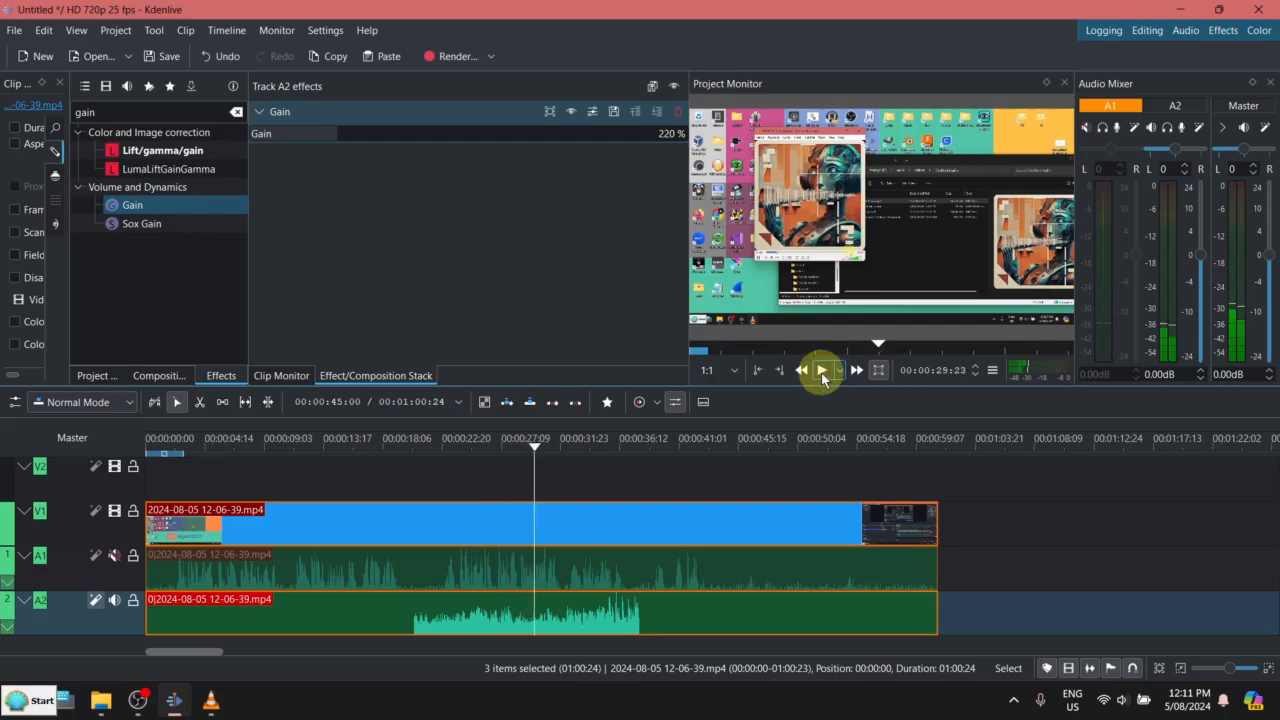
pyautogui.click(113, 561)
pyautogui.click(113, 558)
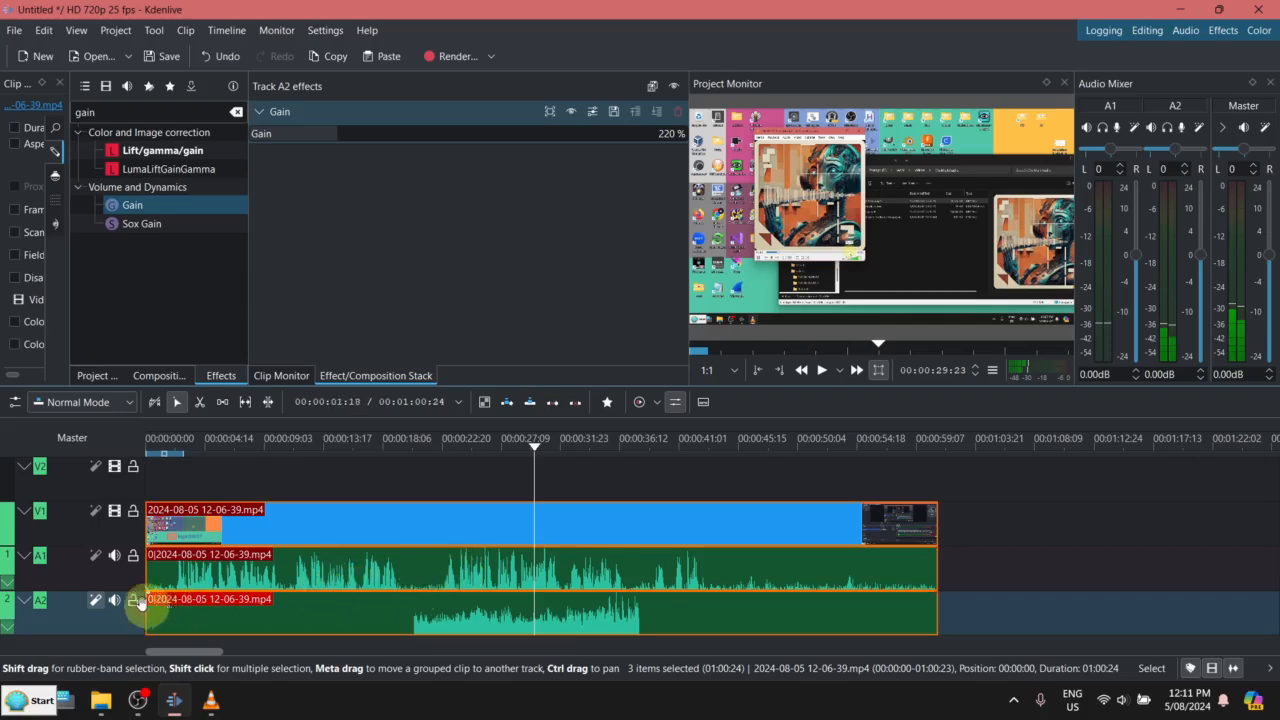
# - Select the clip on track A1 and check which favourite effects are available for it
pyautogui.click(377, 556)
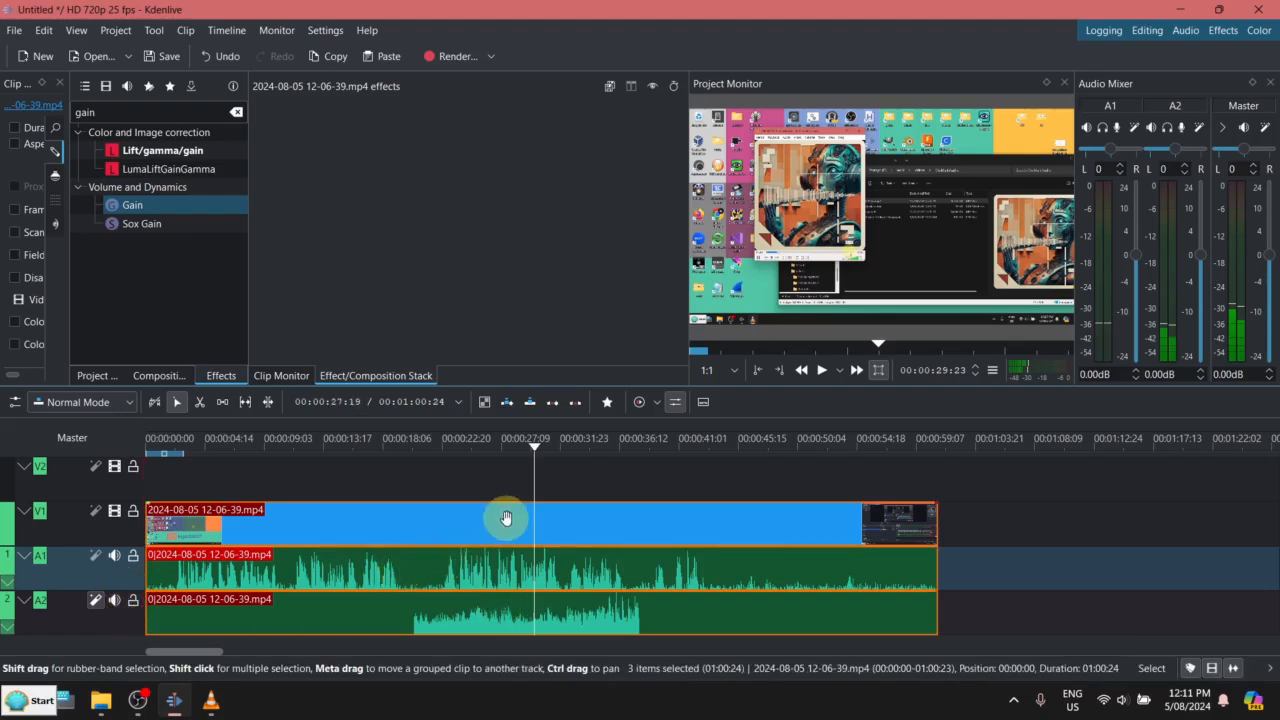
pyautogui.click(607, 403)
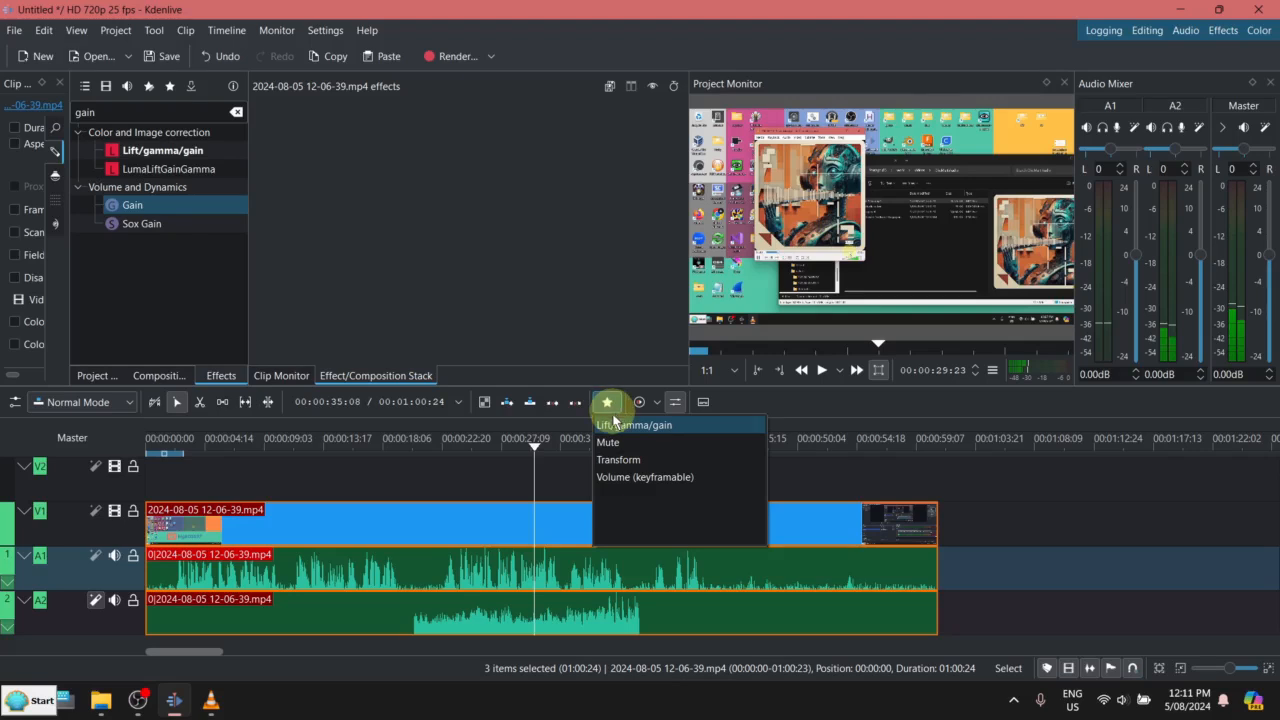
pyautogui.click(518, 446)
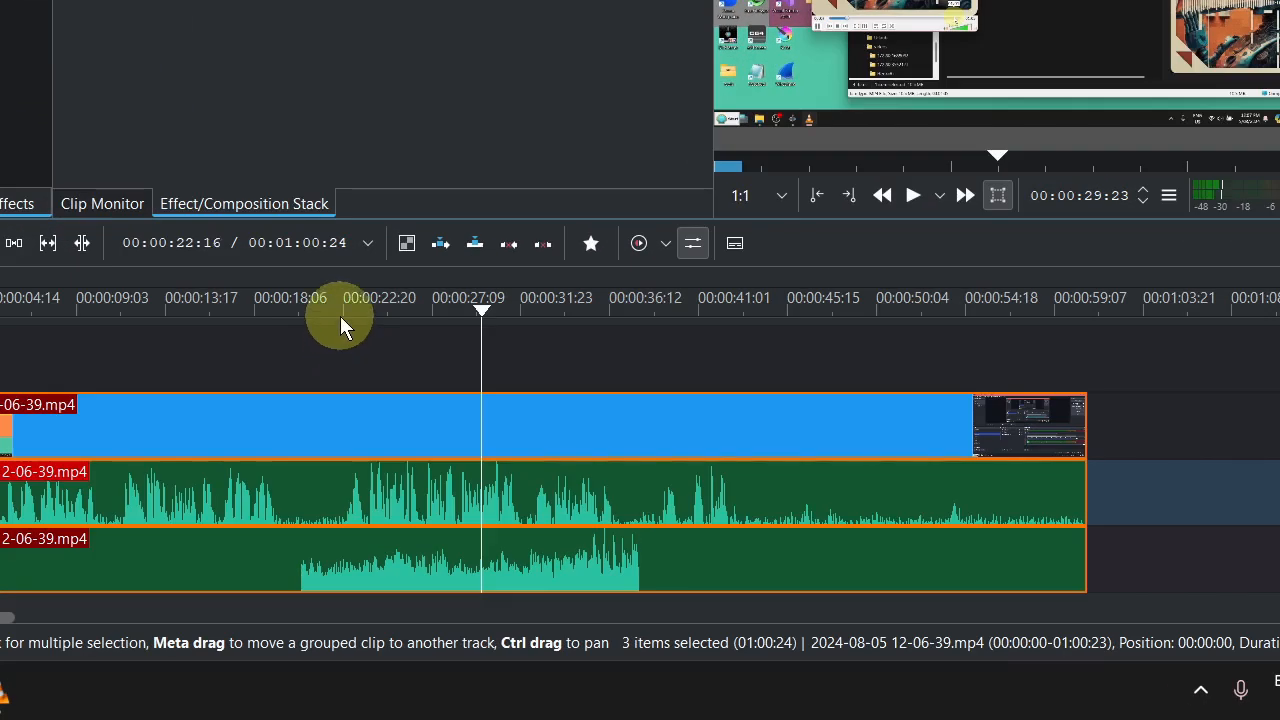
# - Split the clip and its two audio tracks with the Razor tool at about 22 seconds and about 32 seconds
pyautogui.click(439, 451)
pyautogui.press('x')
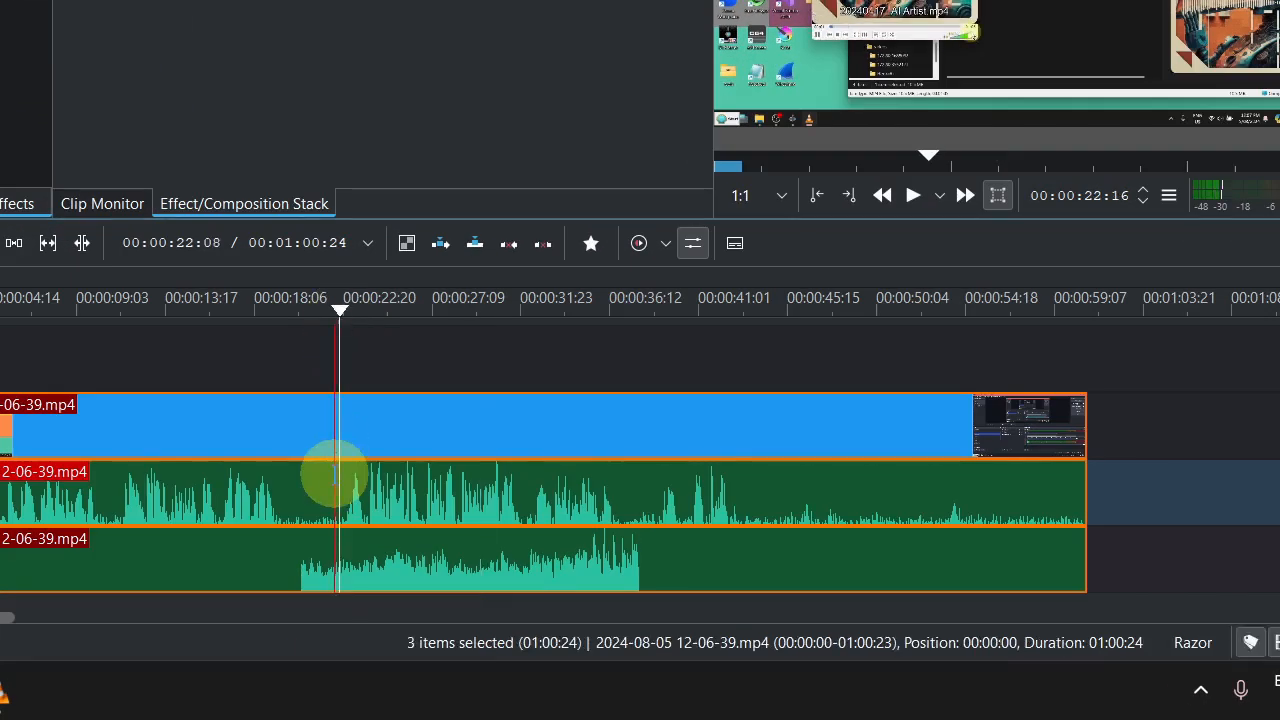
pyautogui.click(436, 553)
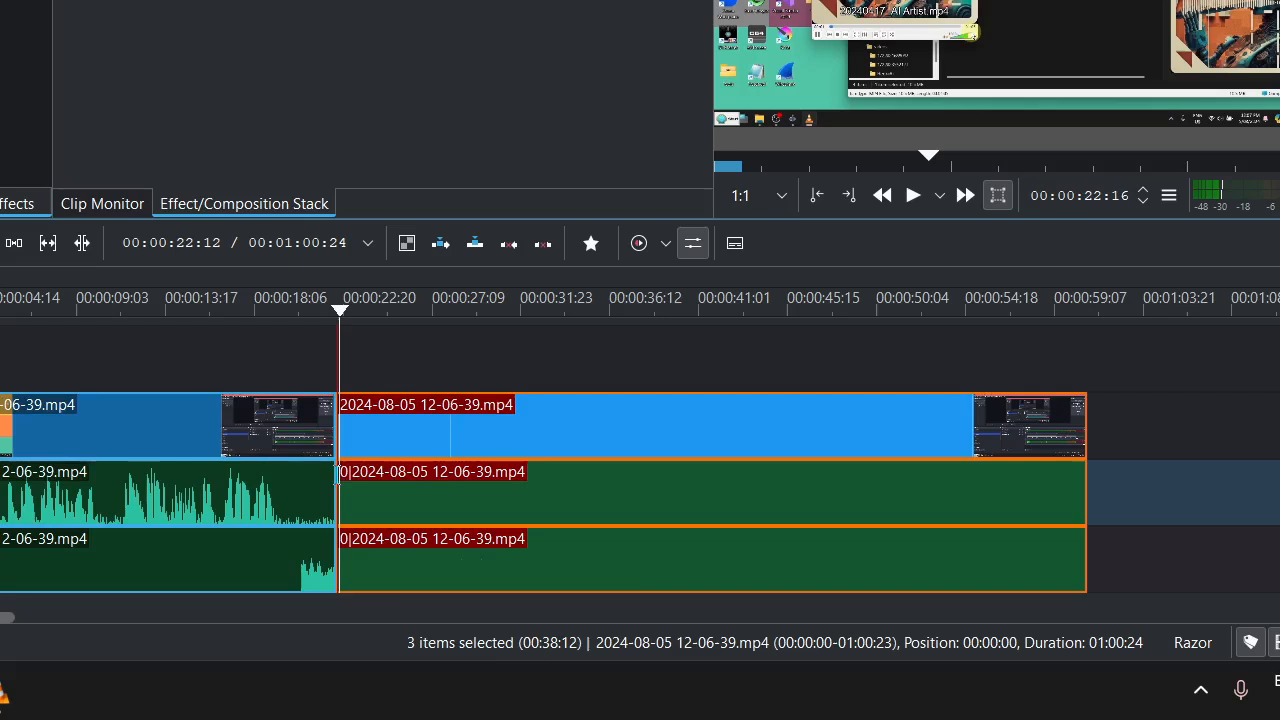
pyautogui.click(521, 478)
pyautogui.press('s')
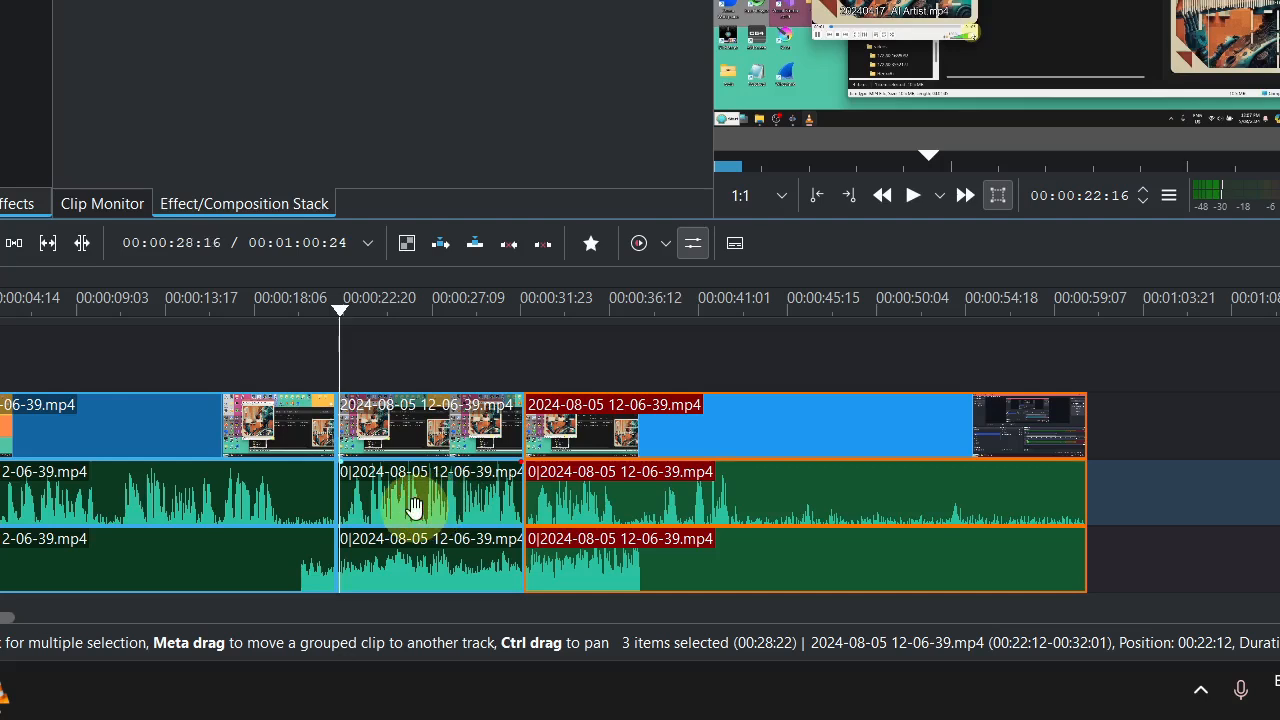
# - Apply the favourite Mute effect to the audio of the middle segment between about 22 and 32 seconds
pyautogui.click(586, 252)
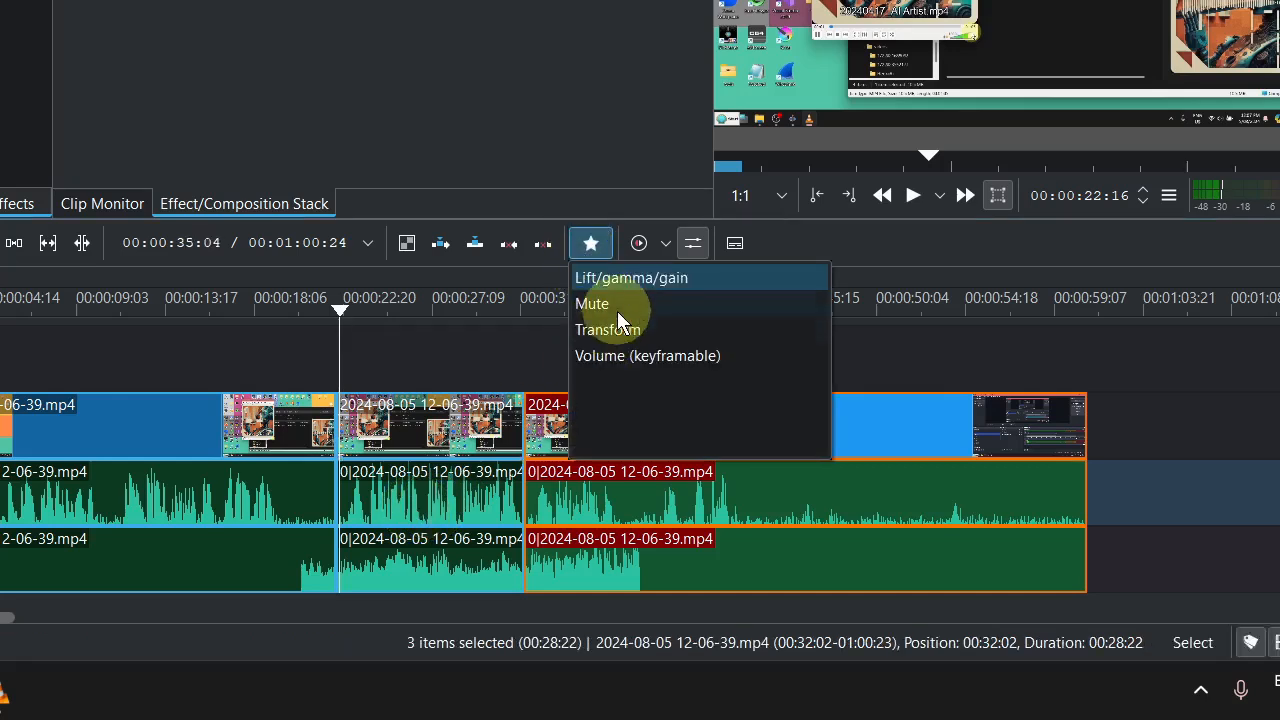
pyautogui.moveTo(619, 309); pyautogui.dragTo(476, 503)
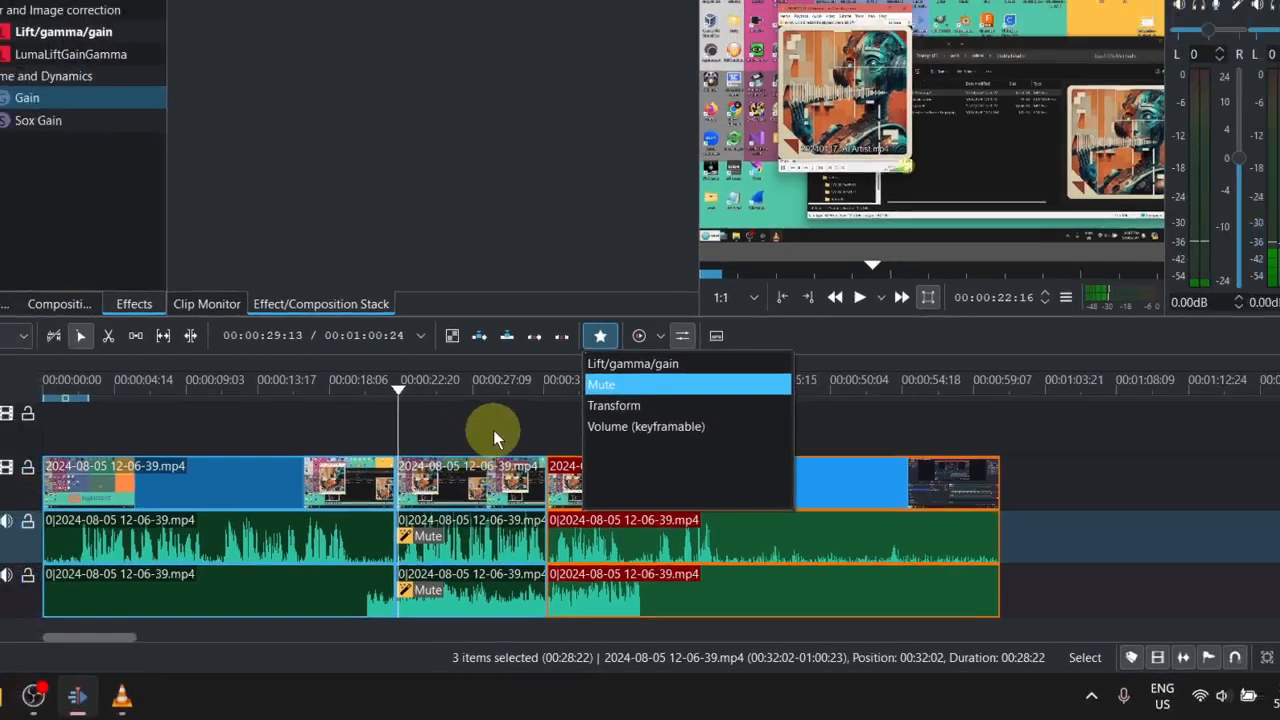
pyautogui.click(462, 356)
# - Ungroup the middle segment and remove the Mute effect from its A2 audio clip only
pyautogui.click(537, 523)
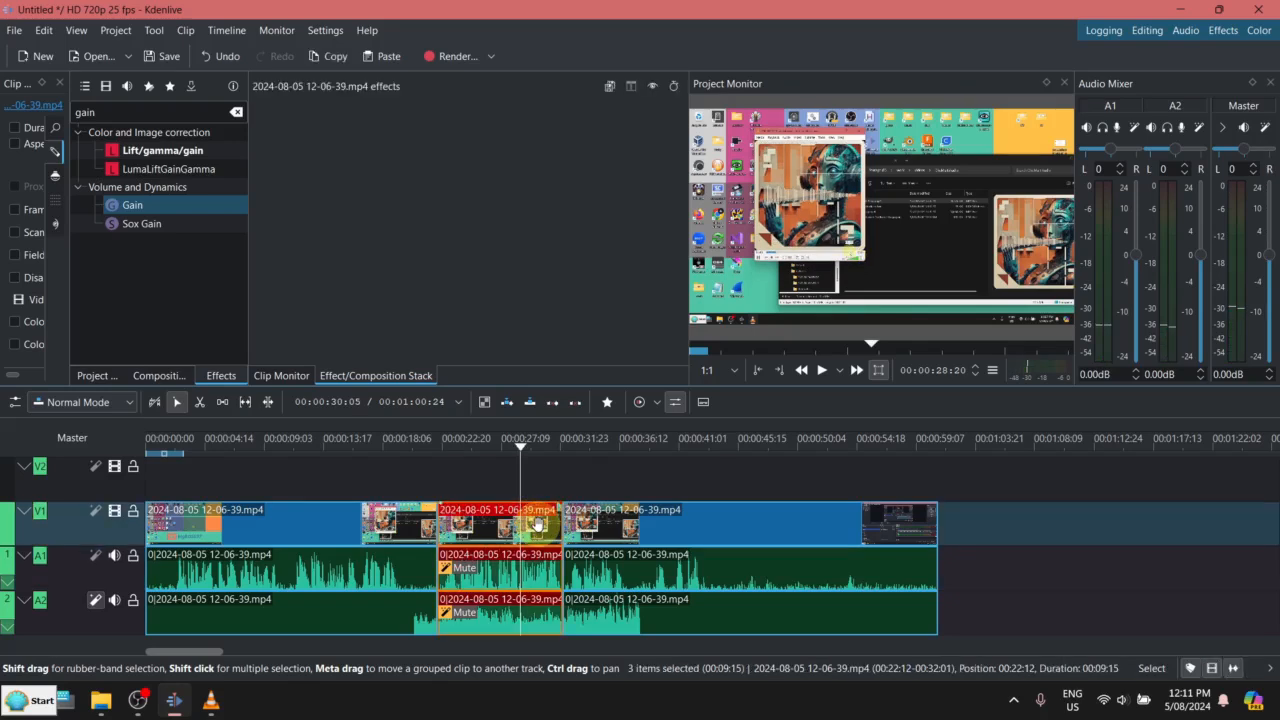
pyautogui.rightClick(537, 523)
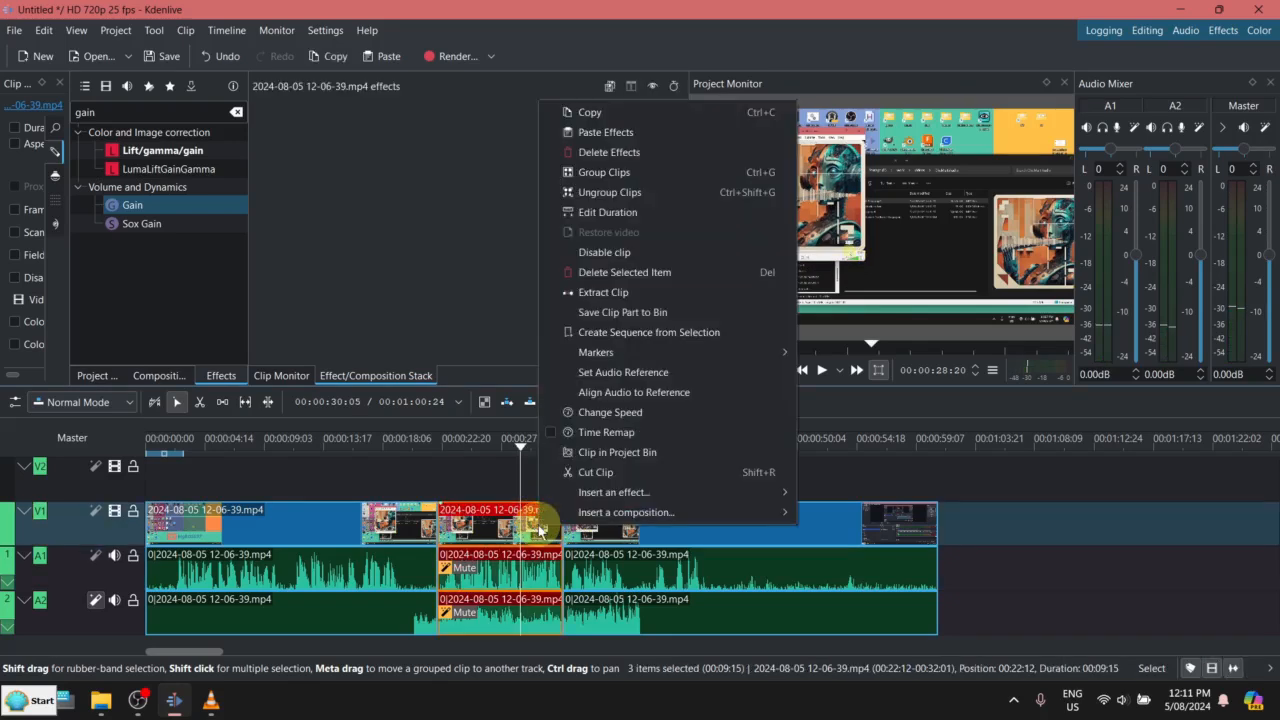
pyautogui.click(633, 194)
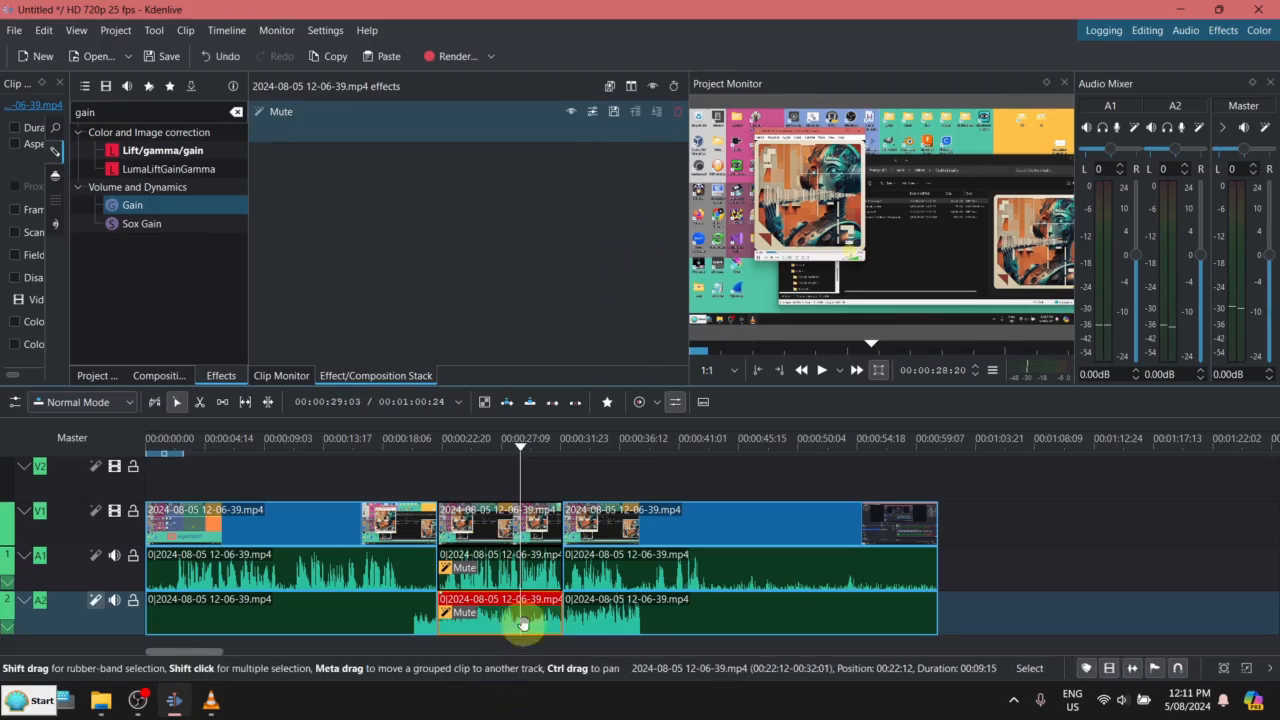
pyautogui.click(680, 116)
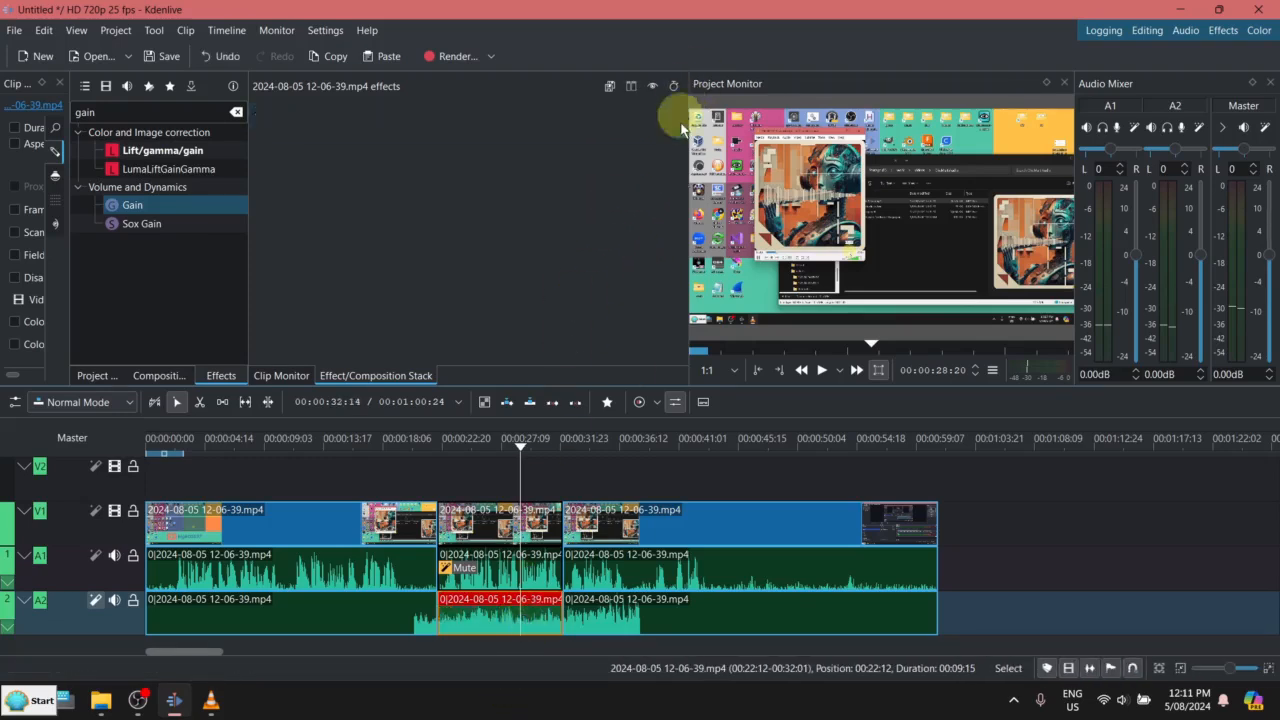
# - Place the playhead at the start of the middle segment and regroup its video clip with both audio clips
pyautogui.click(438, 442)
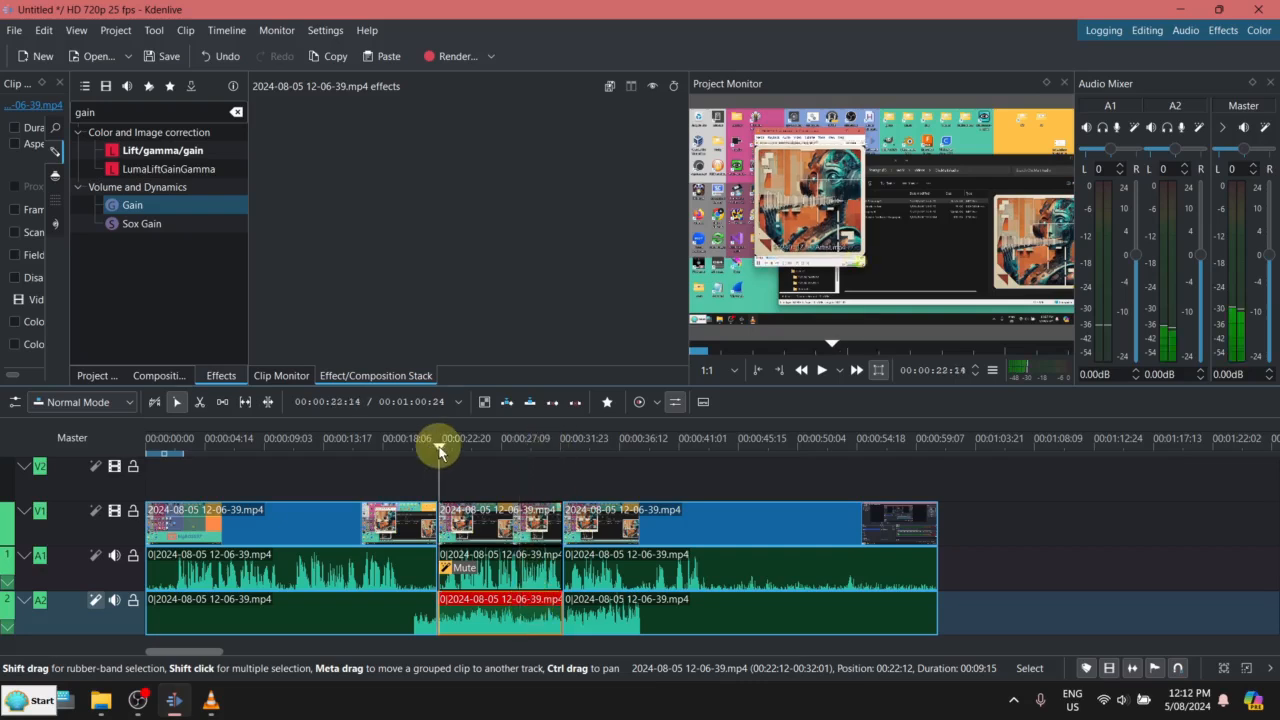
pyautogui.click(505, 524)
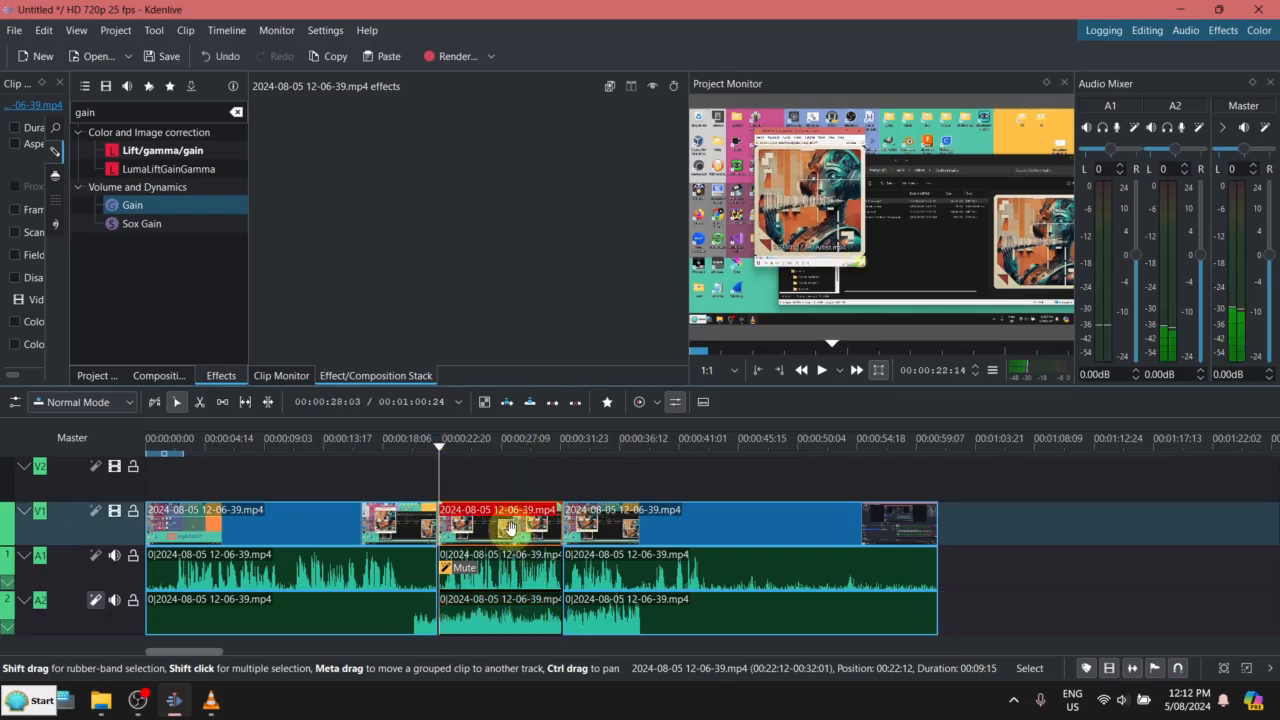
pyautogui.keyDown('shift'); pyautogui.click(519, 611); pyautogui.keyUp('shift')
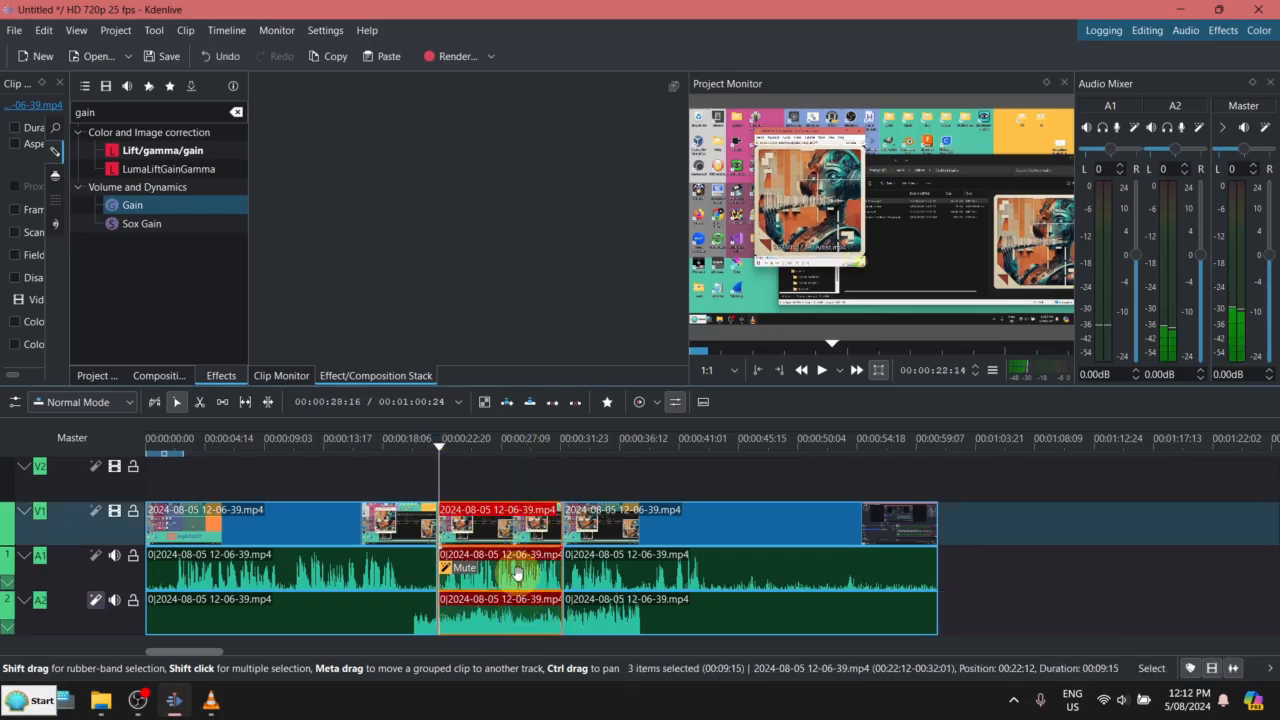
pyautogui.rightClick(517, 515)
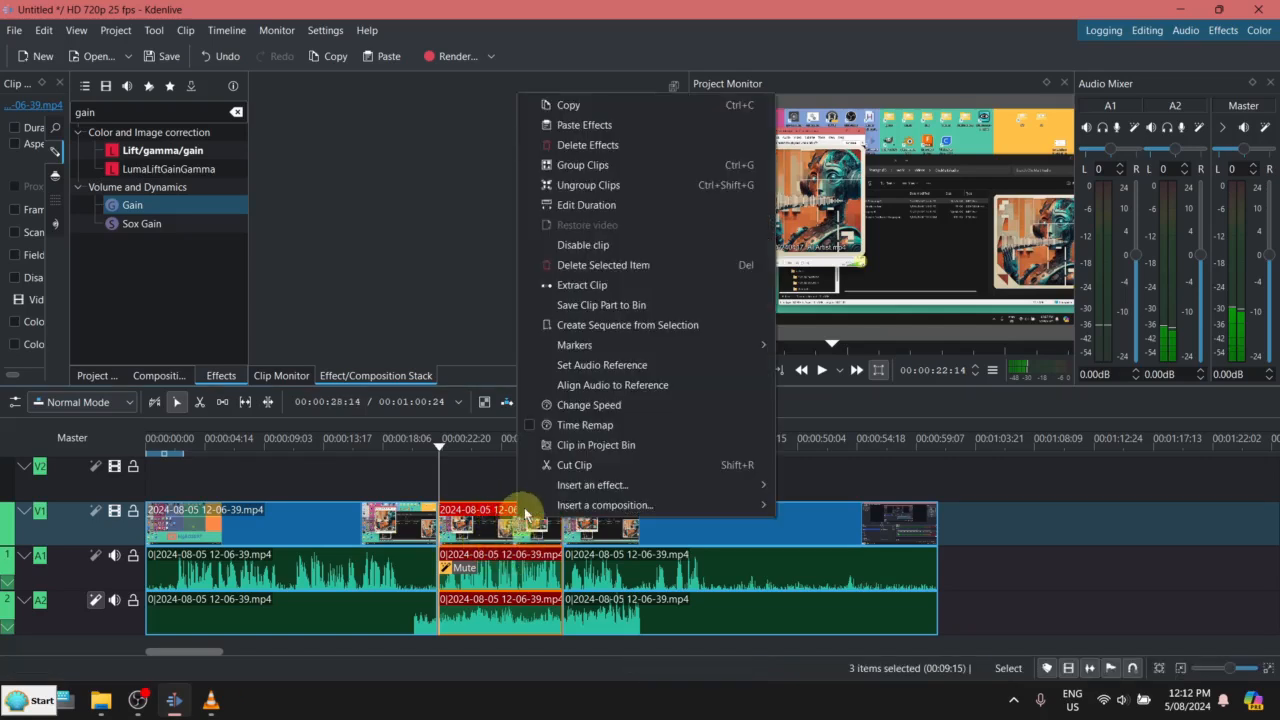
pyautogui.click(651, 175)
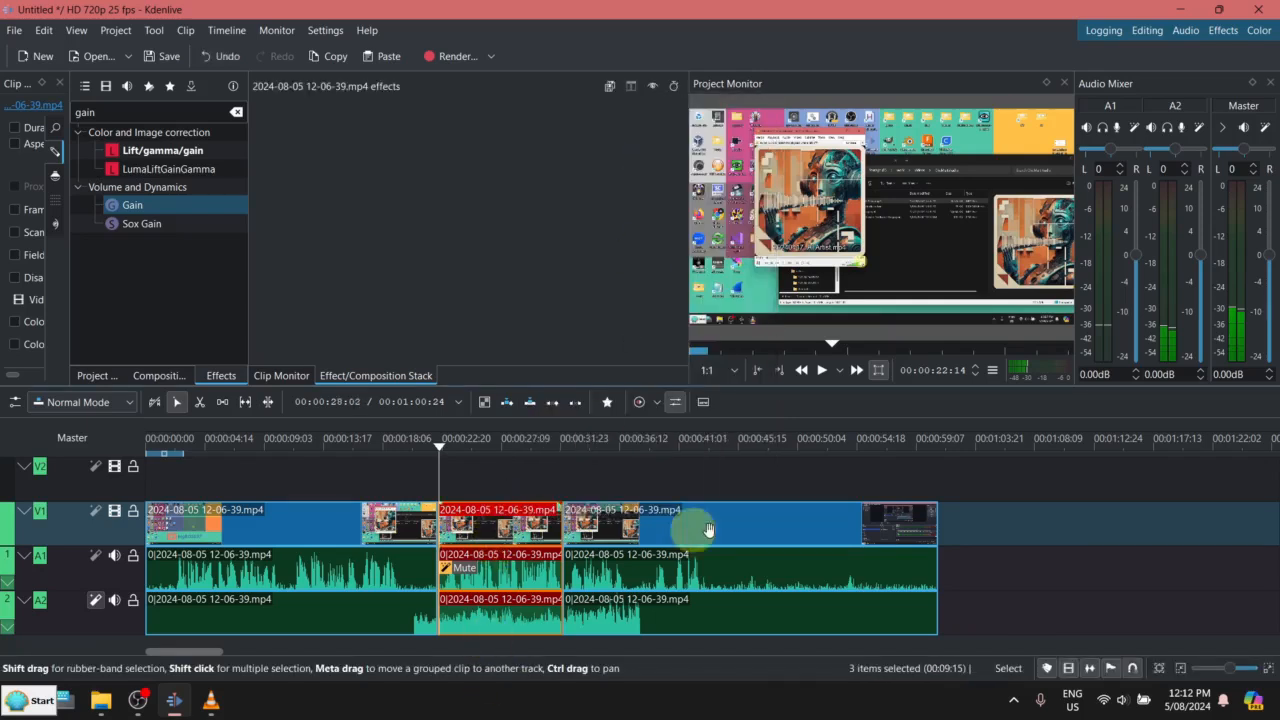
# - Try moving the last clip group away from the middle segment and back against it
pyautogui.moveTo(722, 523); pyautogui.dragTo(791, 517)
pyautogui.click(548, 532)
pyautogui.moveTo(548, 532)
pyautogui.mouseDown()
pyautogui.moveTo(600, 532)
pyautogui.moveTo(548, 532)
pyautogui.mouseUp()
pyautogui.moveTo(636, 540); pyautogui.dragTo(567, 543)
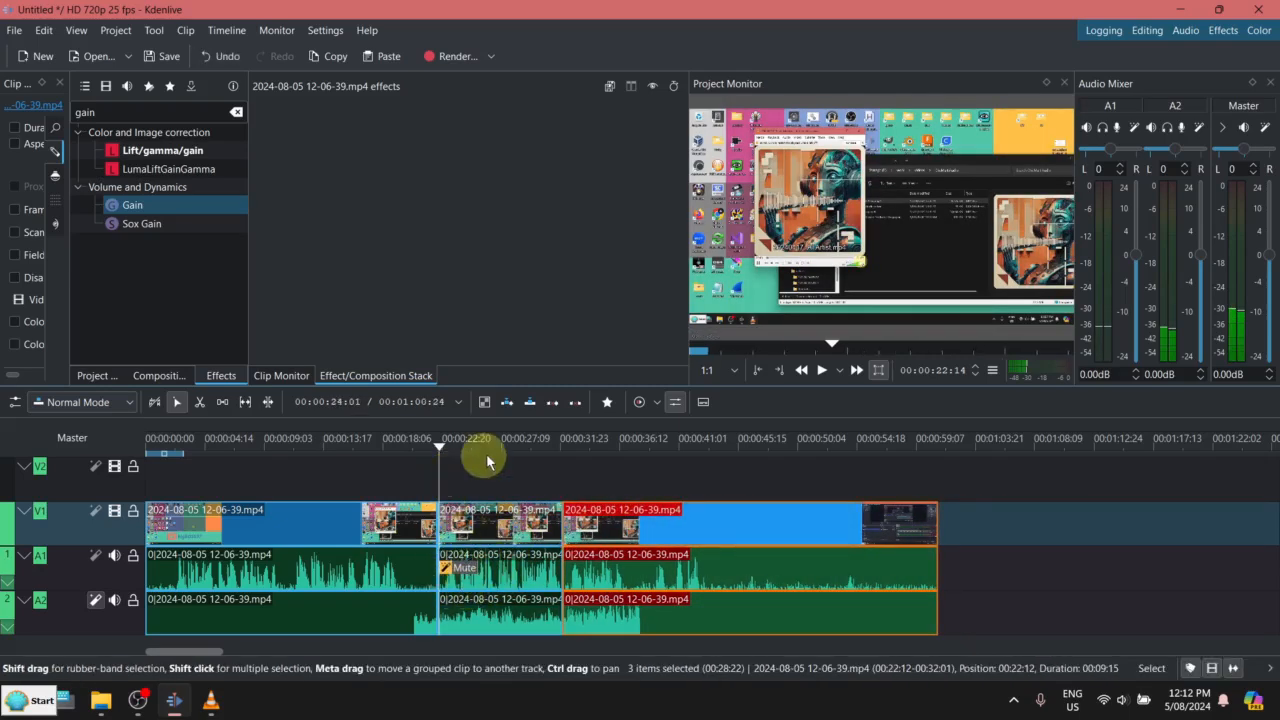
# - Play the middle segment from about 22 seconds to hear its audio, stopping at about 27 seconds
pyautogui.click(822, 370)
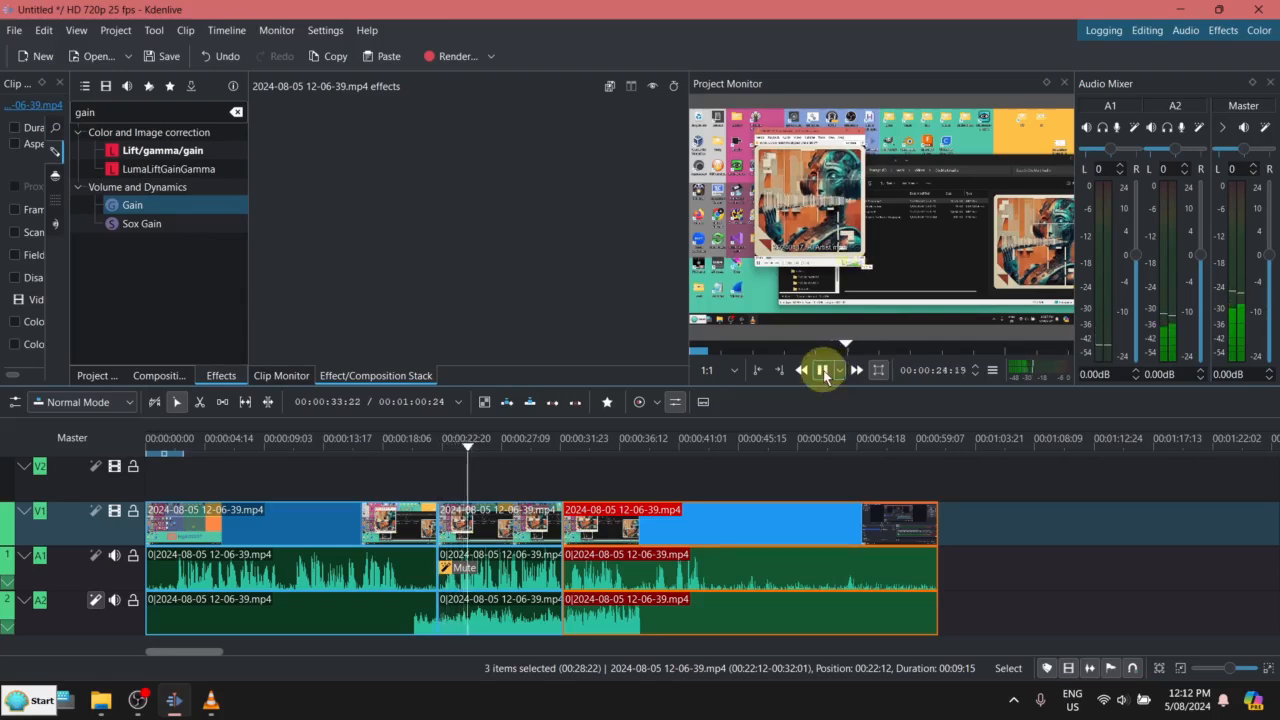
pyautogui.click(822, 370)
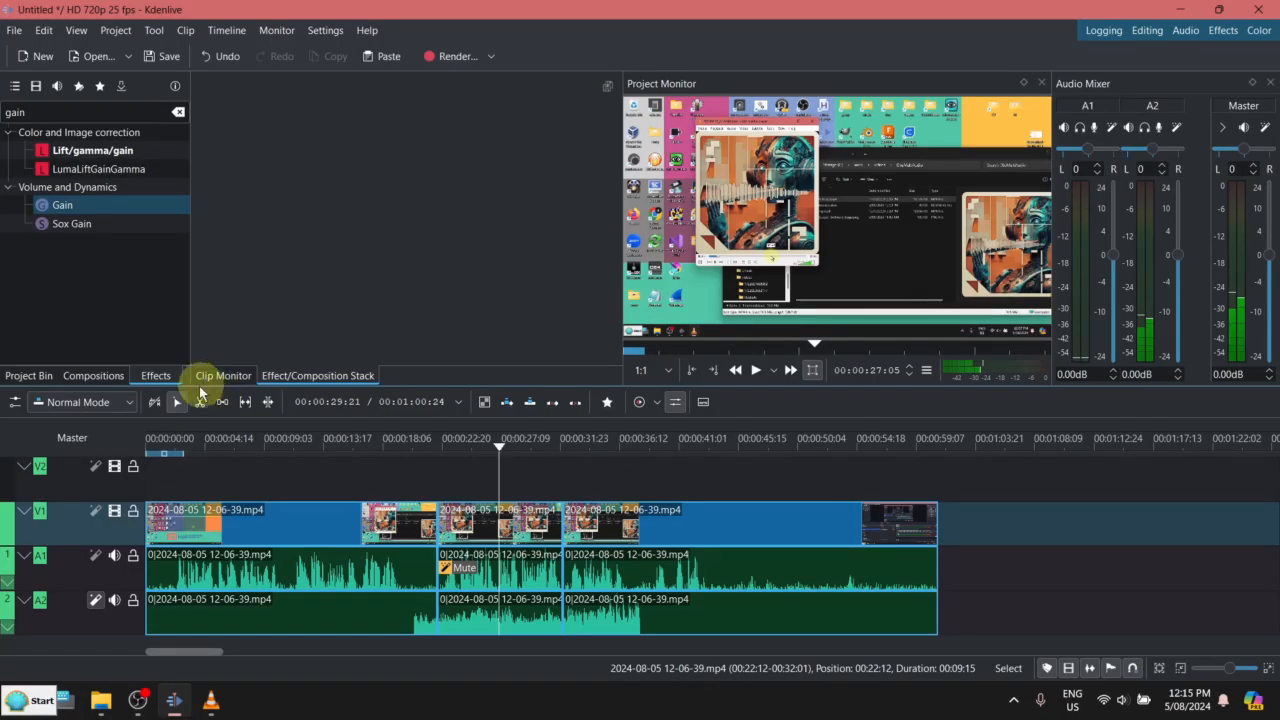
pyautogui.click(20, 377)
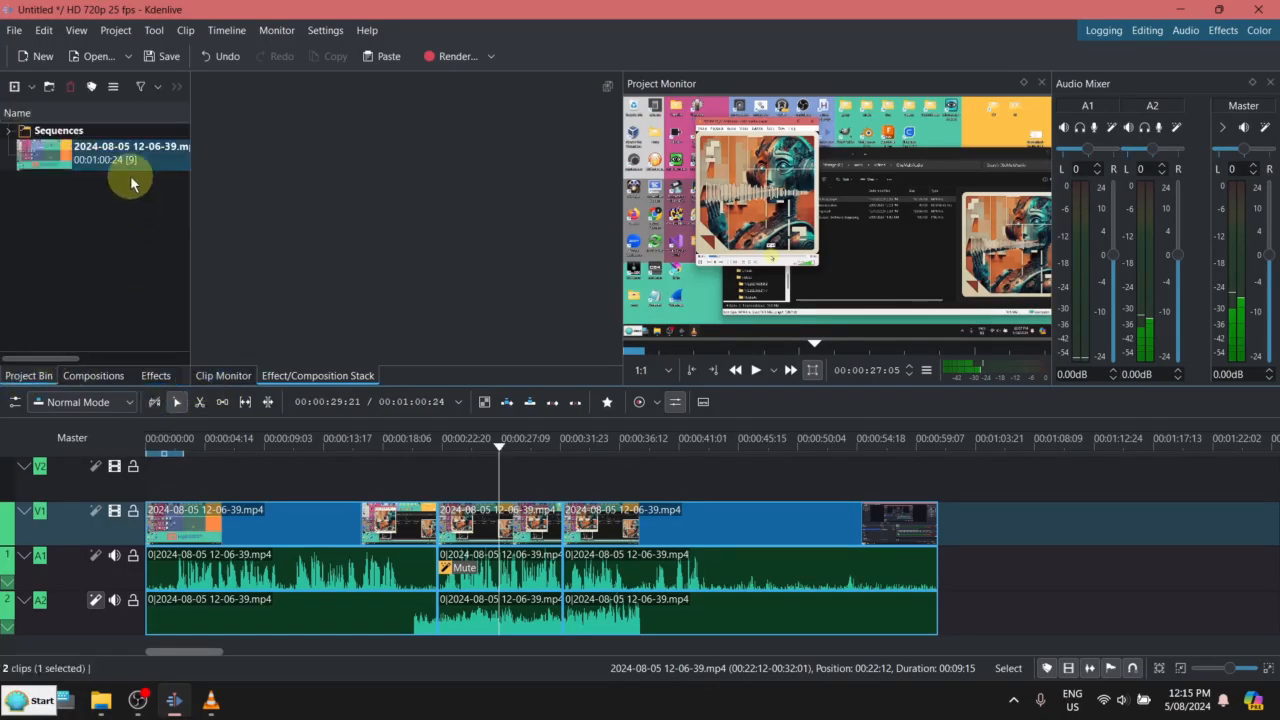
pyautogui.click(163, 161)
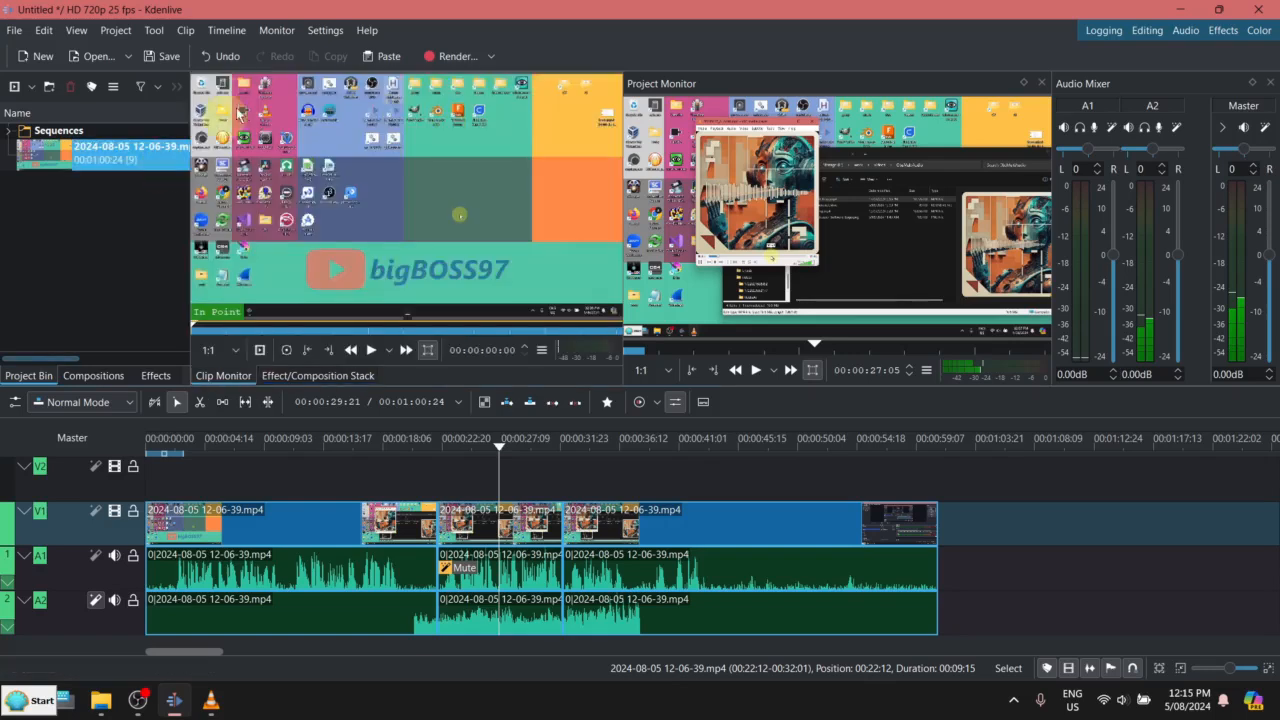
pyautogui.click(89, 90)
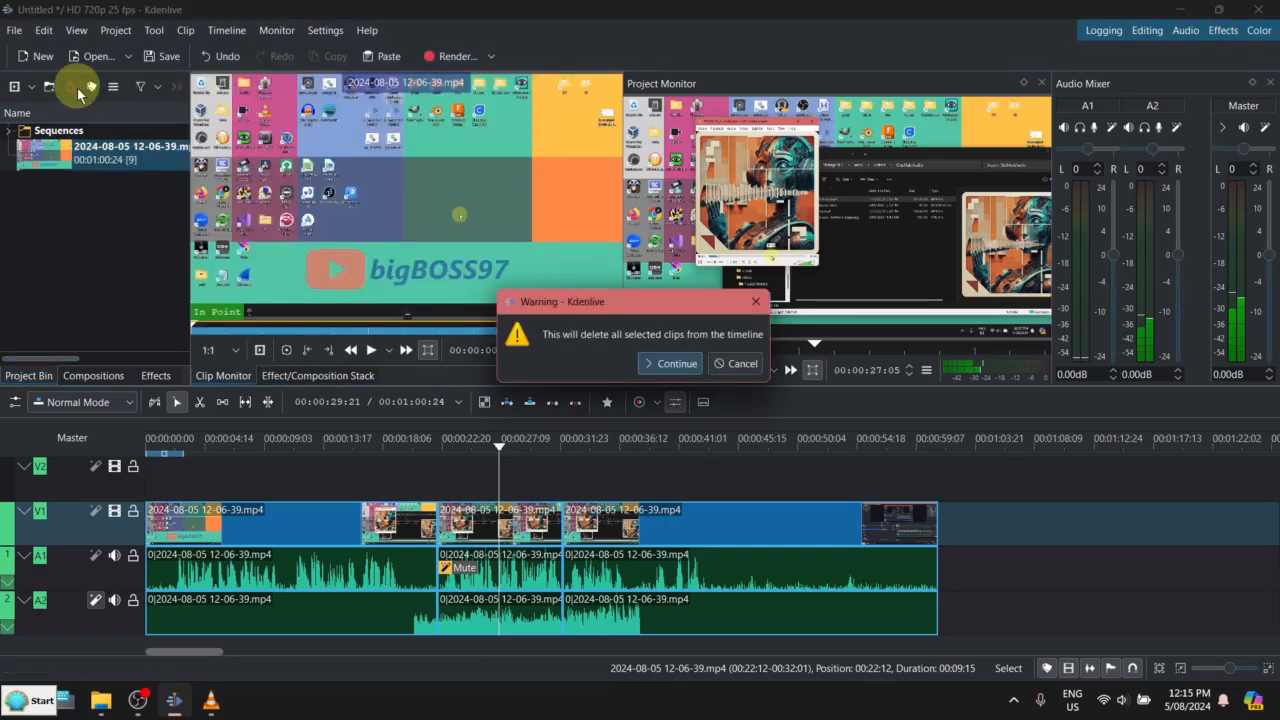
pyautogui.click(678, 363)
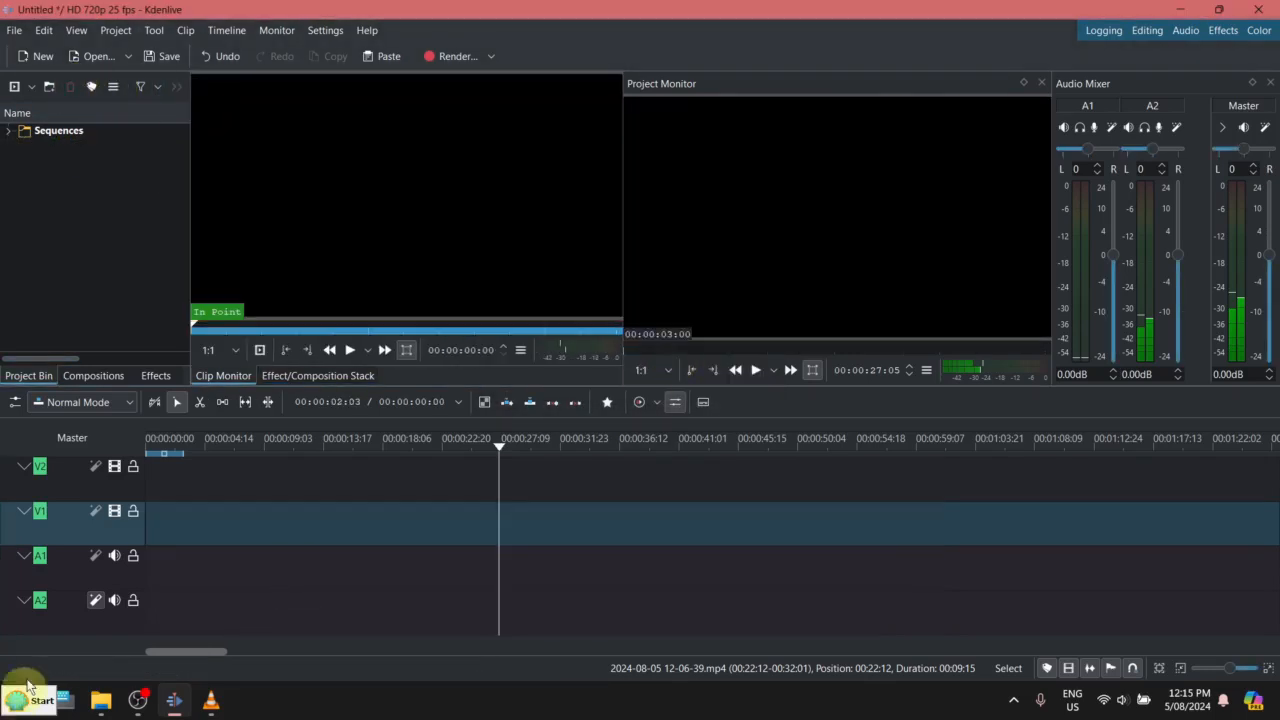
# - Import obs-recording.mp4 from the ObsMultiAudio folder in File Explorer into the Kdenlive project bin
pyautogui.click(102, 703)
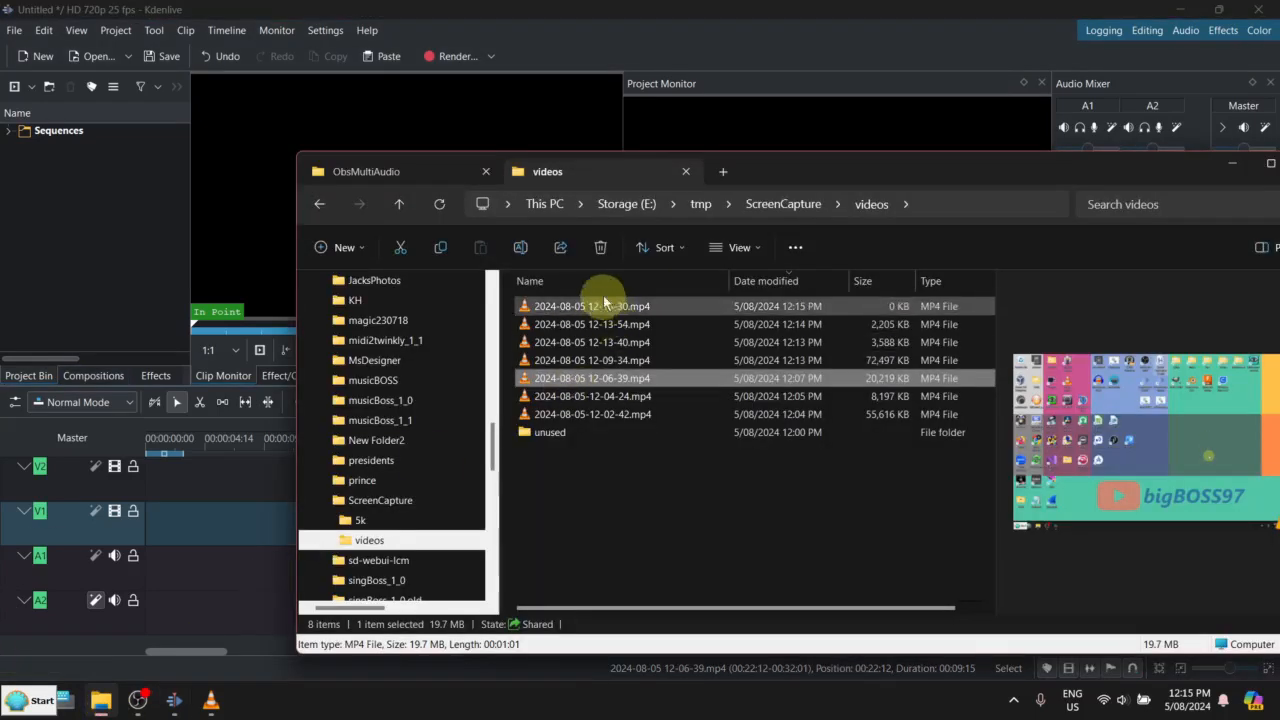
pyautogui.click(393, 174)
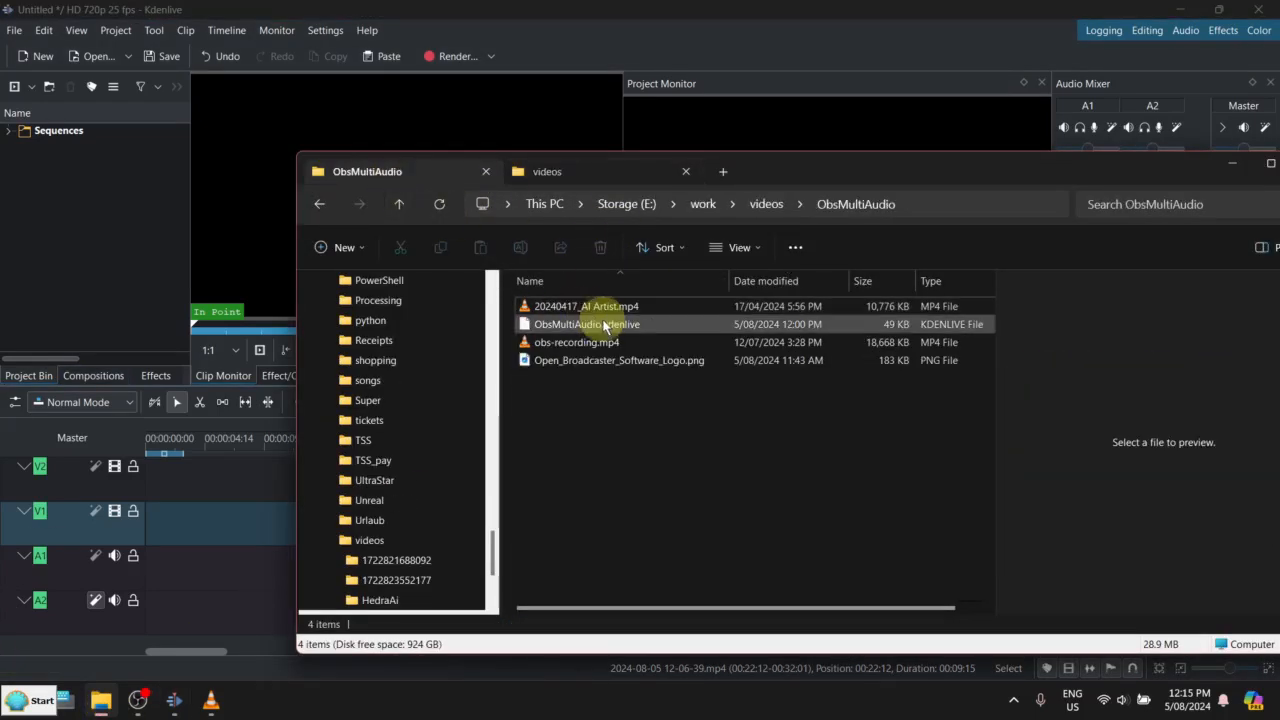
pyautogui.click(634, 337)
pyautogui.moveTo(634, 337); pyautogui.dragTo(72, 243)
# - Place obs-recording.mp4 at the start of track V1 with its audio on A1 and A2, and decline the profile switch
pyautogui.click(38, 165)
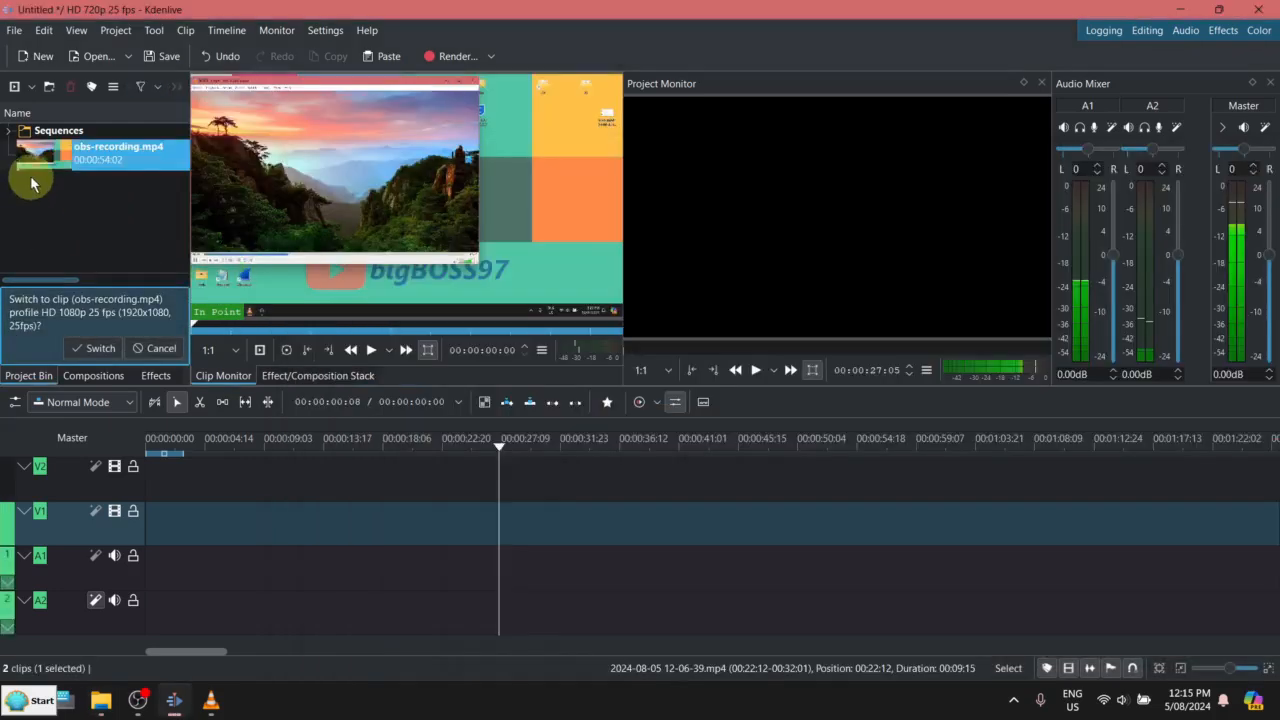
pyautogui.moveTo(38, 163); pyautogui.dragTo(128, 518)
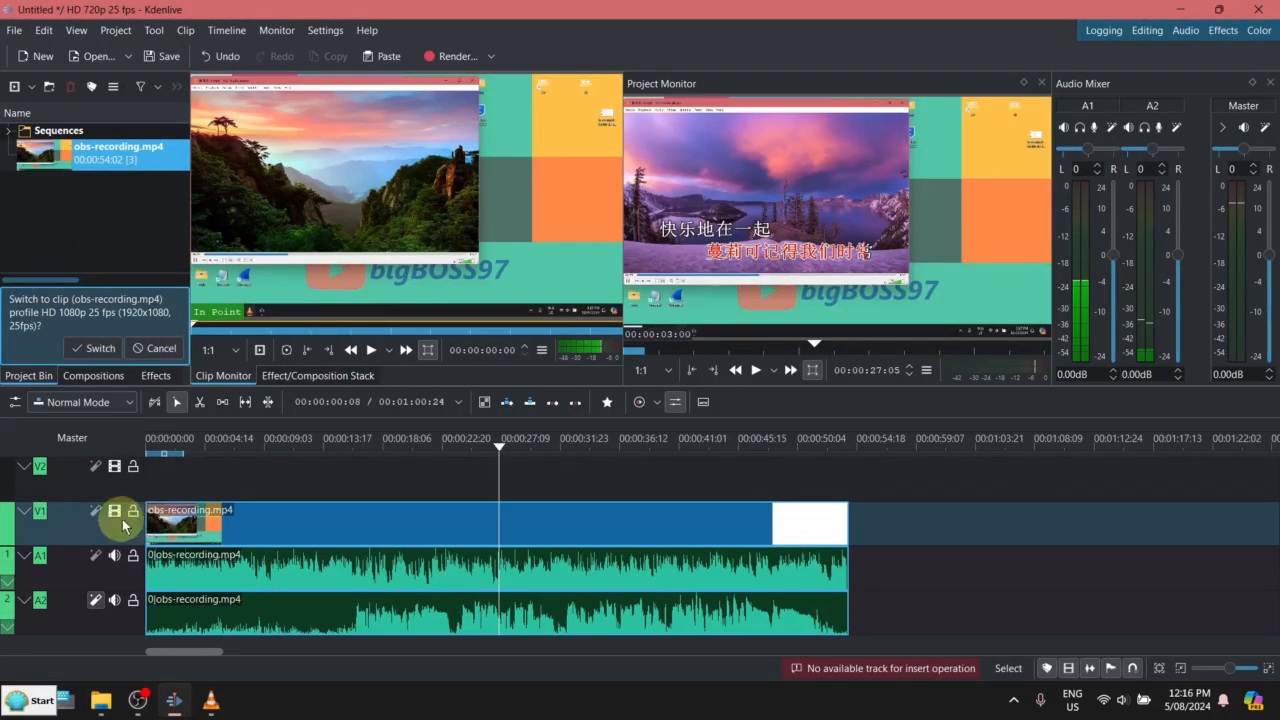
pyautogui.click(141, 352)
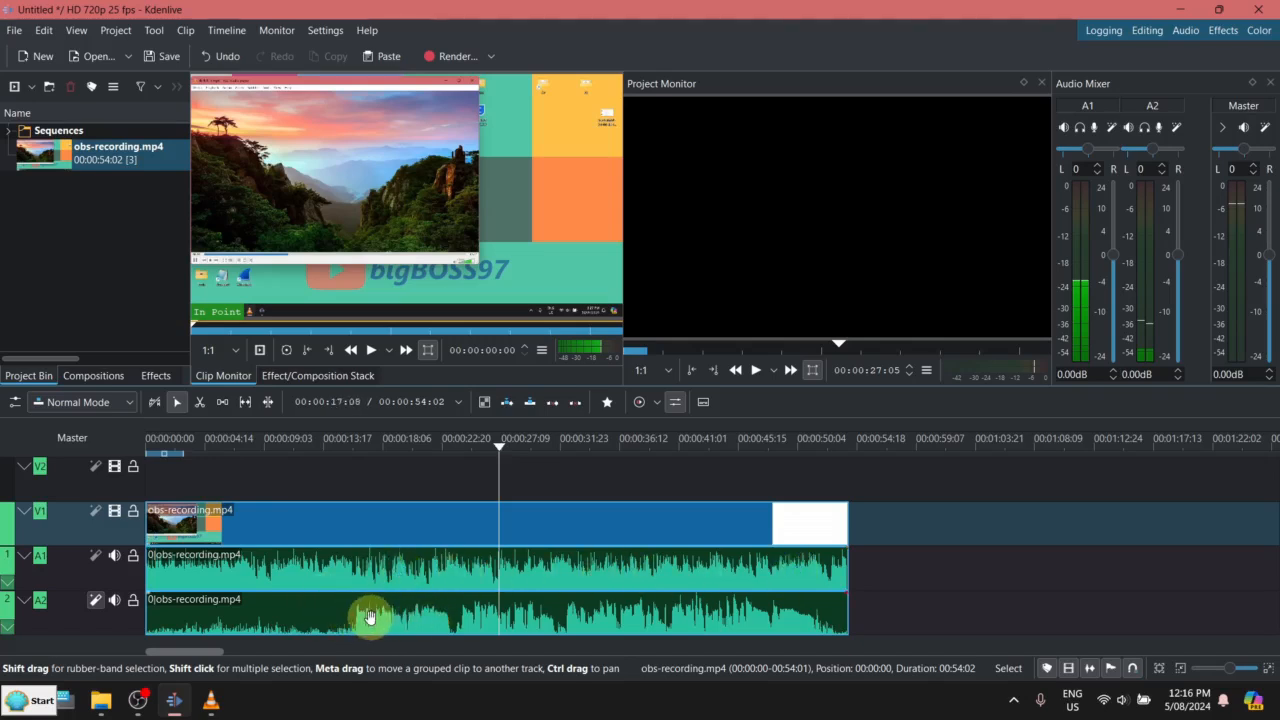
# - Play the recording from about 16 seconds, mute A2 to listen to A1 alone, then unmute A2 and stop
pyautogui.click(358, 453)
pyautogui.click(358, 453)
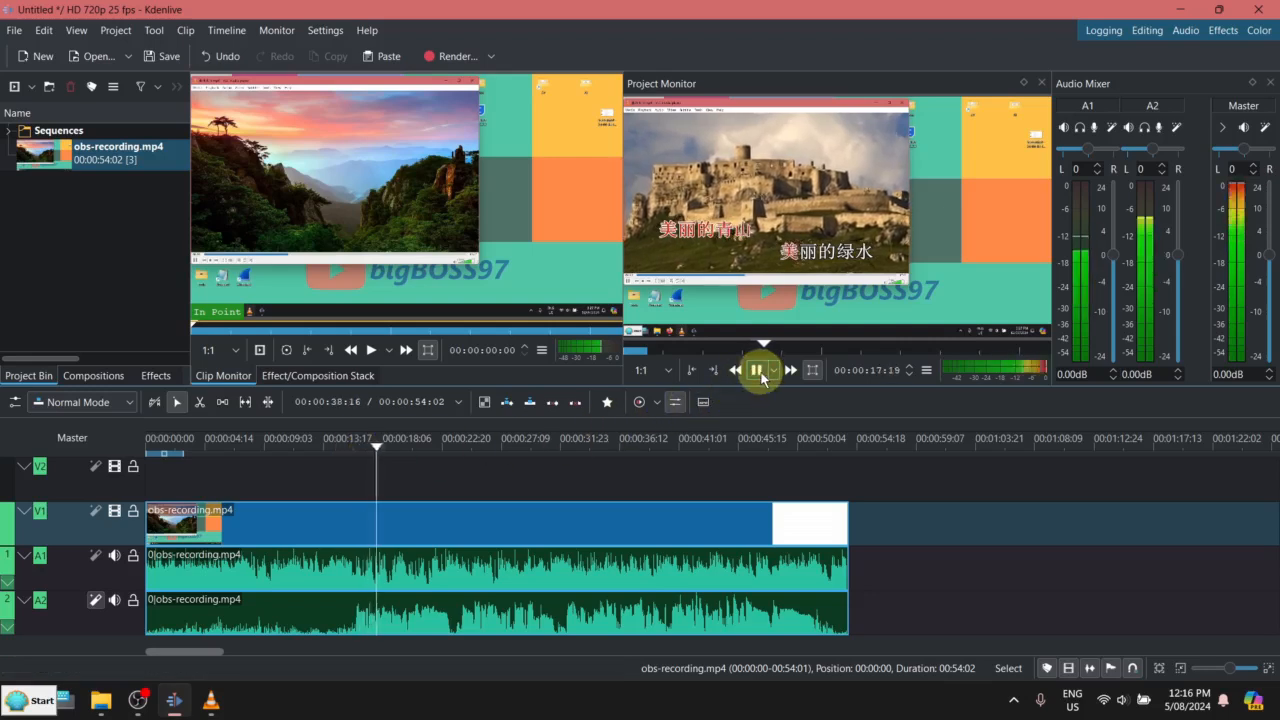
pyautogui.click(114, 601)
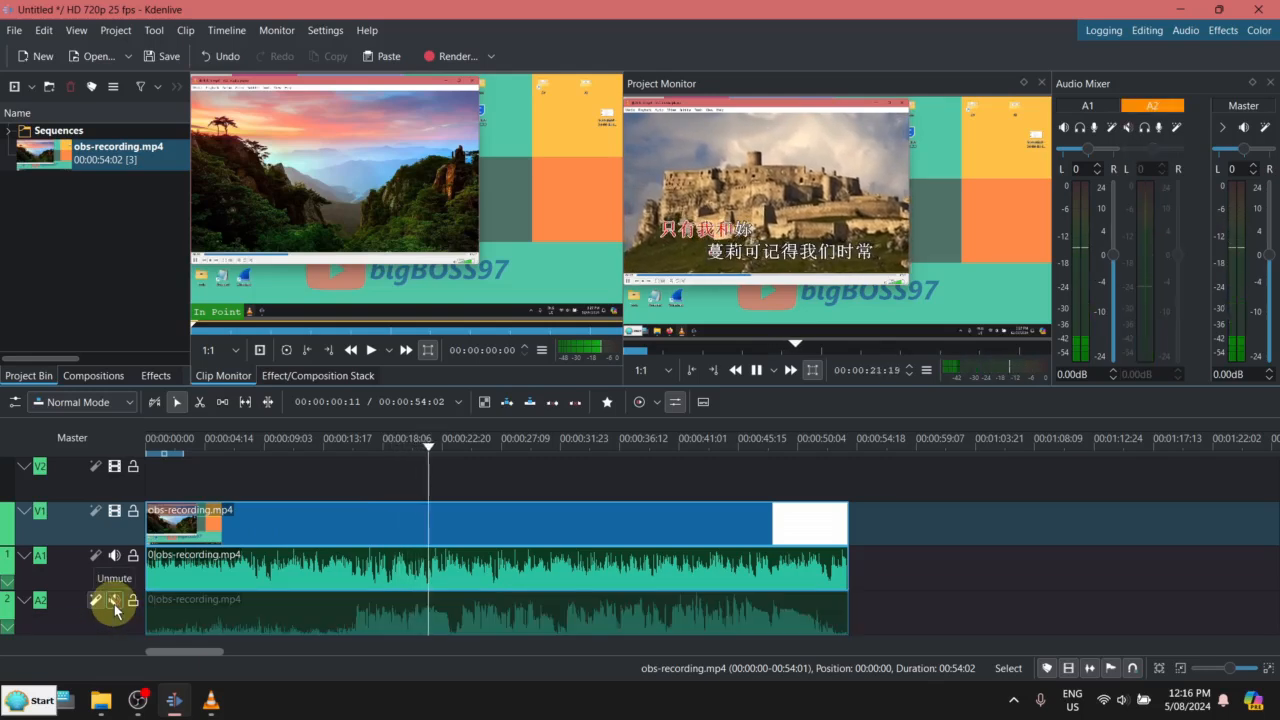
pyautogui.click(114, 601)
pyautogui.click(756, 370)
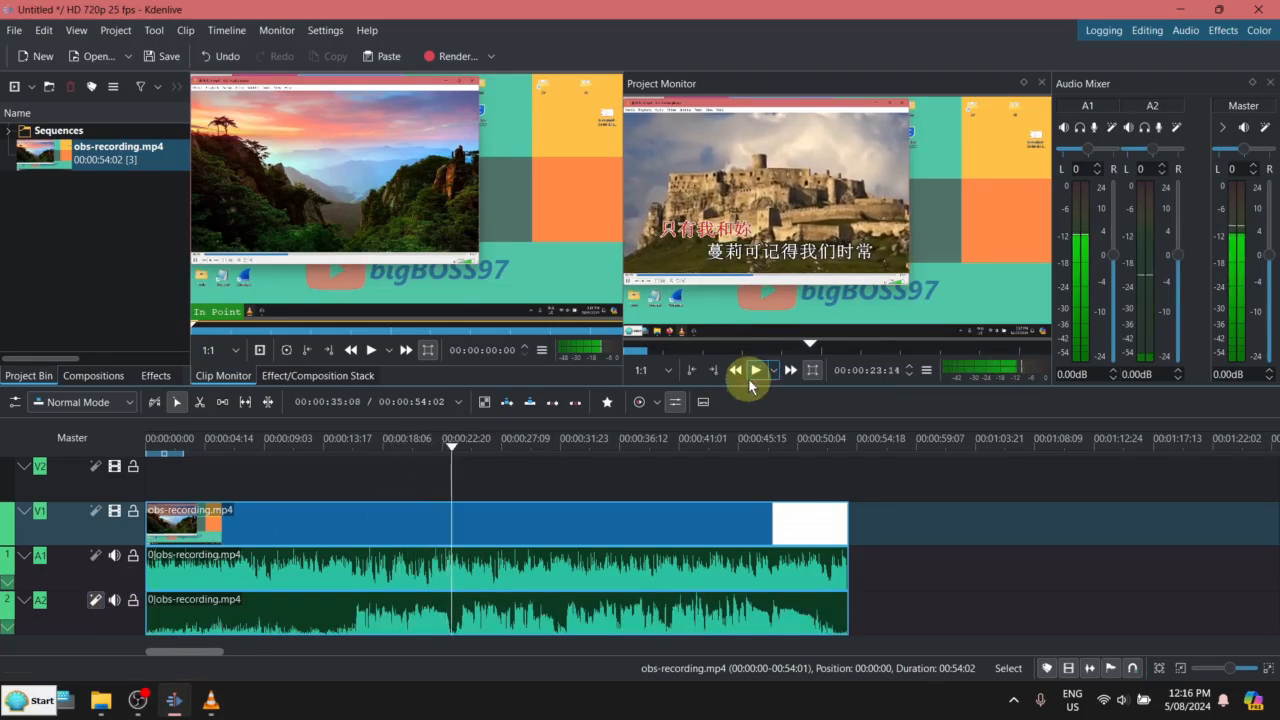
# - Search the effects for "ECH" and apply Sox Echo to the recording's grouped audio clips
pyautogui.click(410, 608)
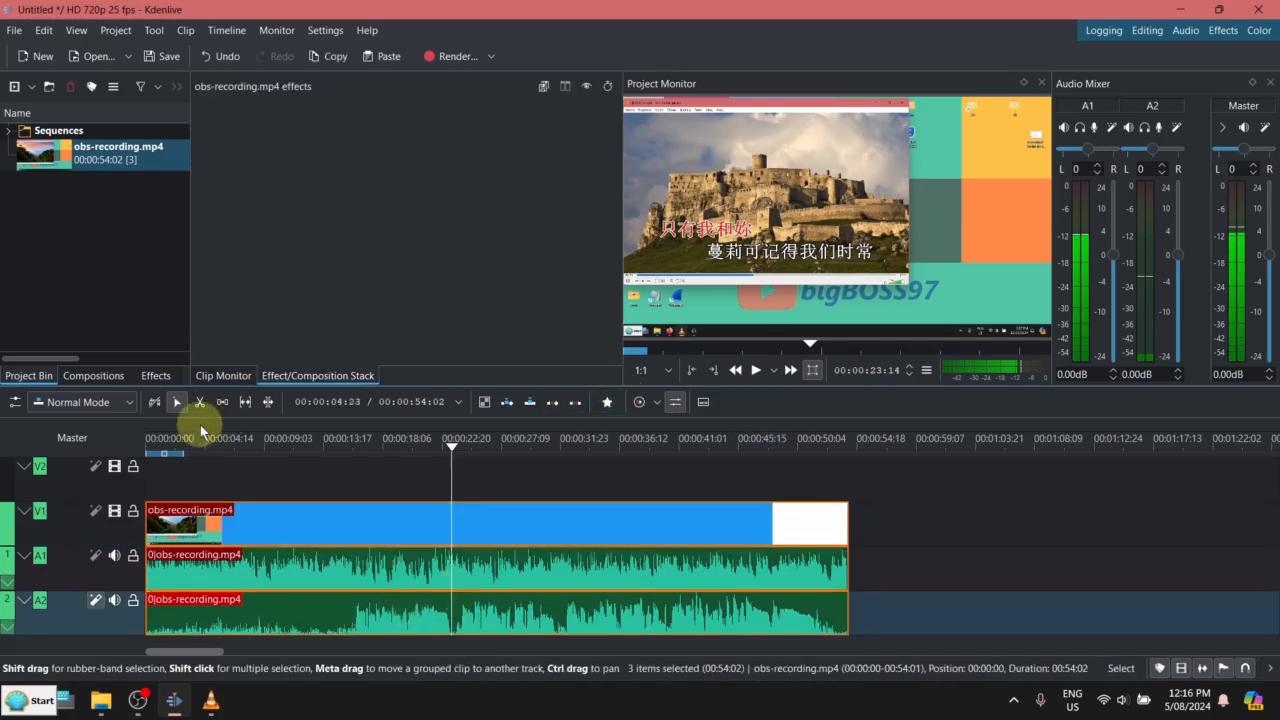
pyautogui.click(145, 377)
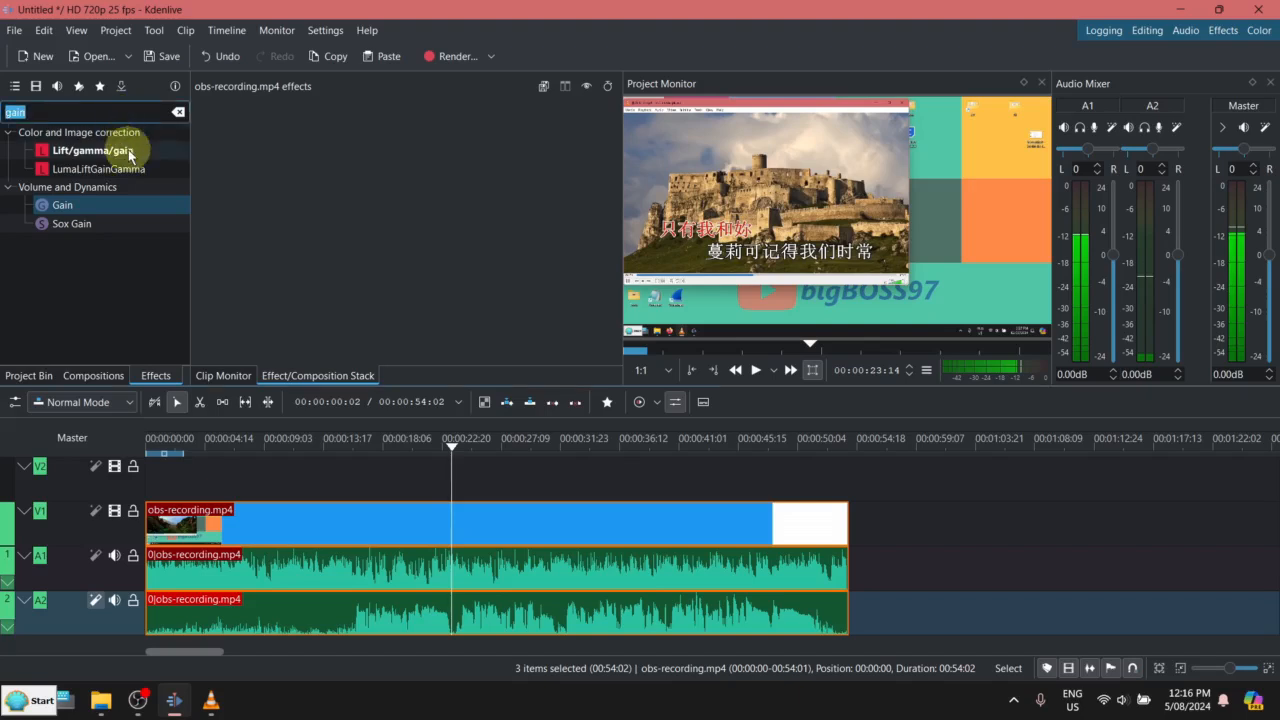
pyautogui.write('ECH')
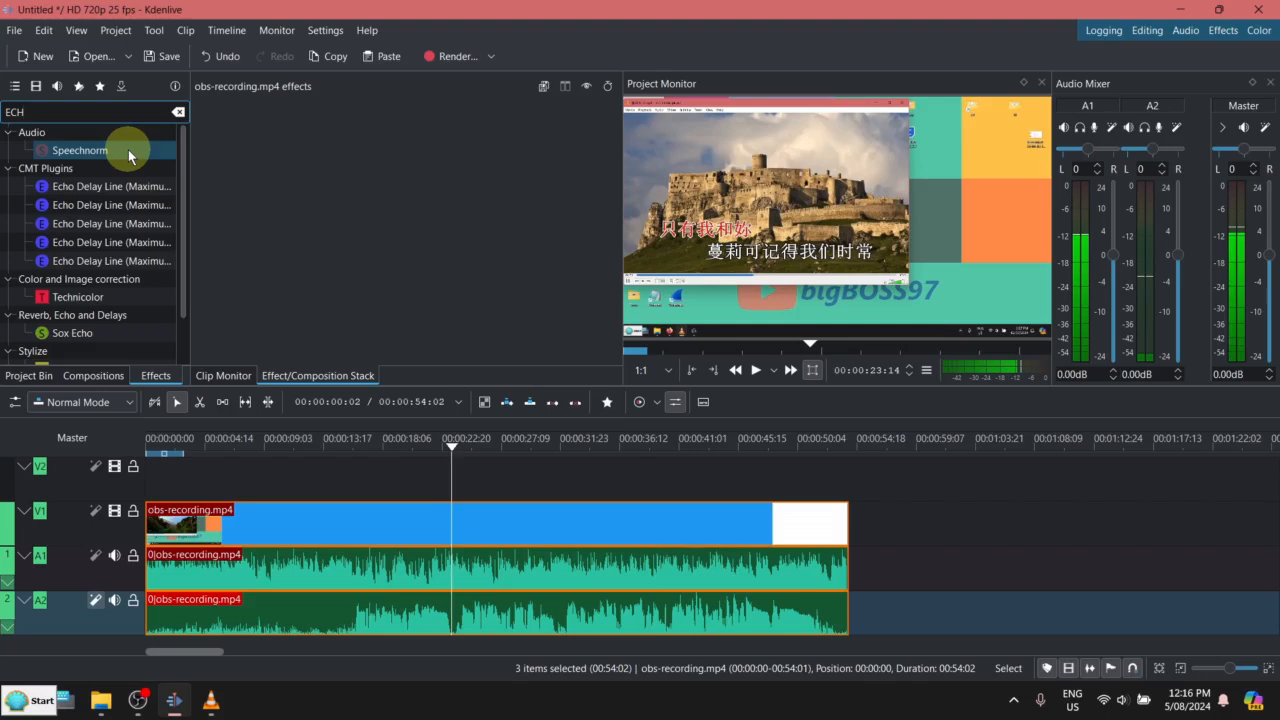
pyautogui.click(126, 334)
pyautogui.moveTo(126, 340); pyautogui.dragTo(346, 619)
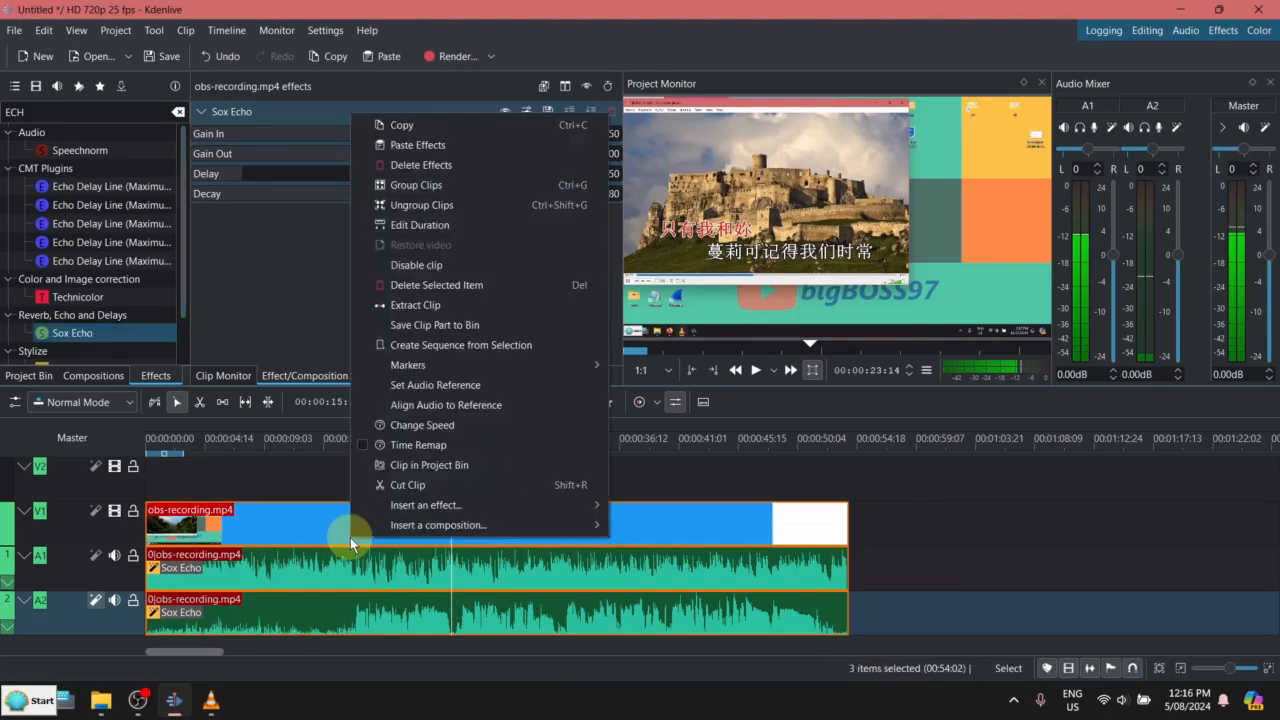
# - Ungroup the recording's clips and remove the Sox Echo effect from the A1 clip only
pyautogui.rightClick(350, 537)
pyautogui.click(530, 210)
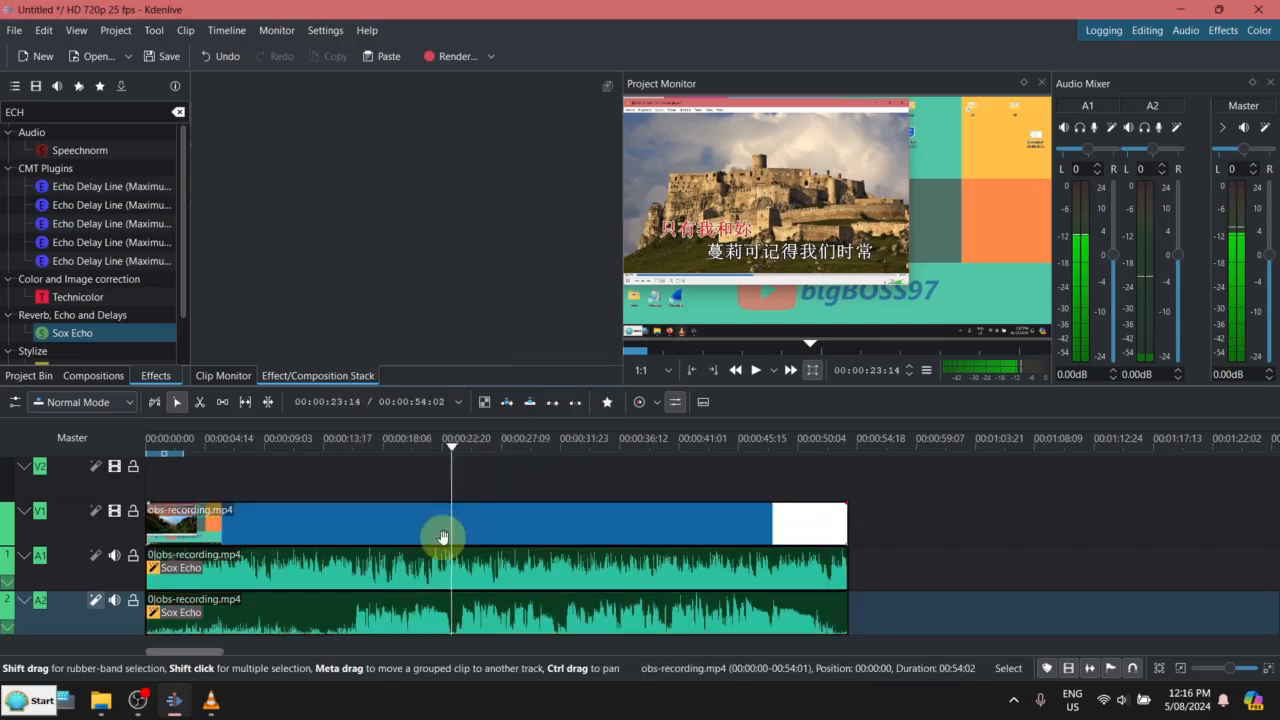
pyautogui.click(397, 566)
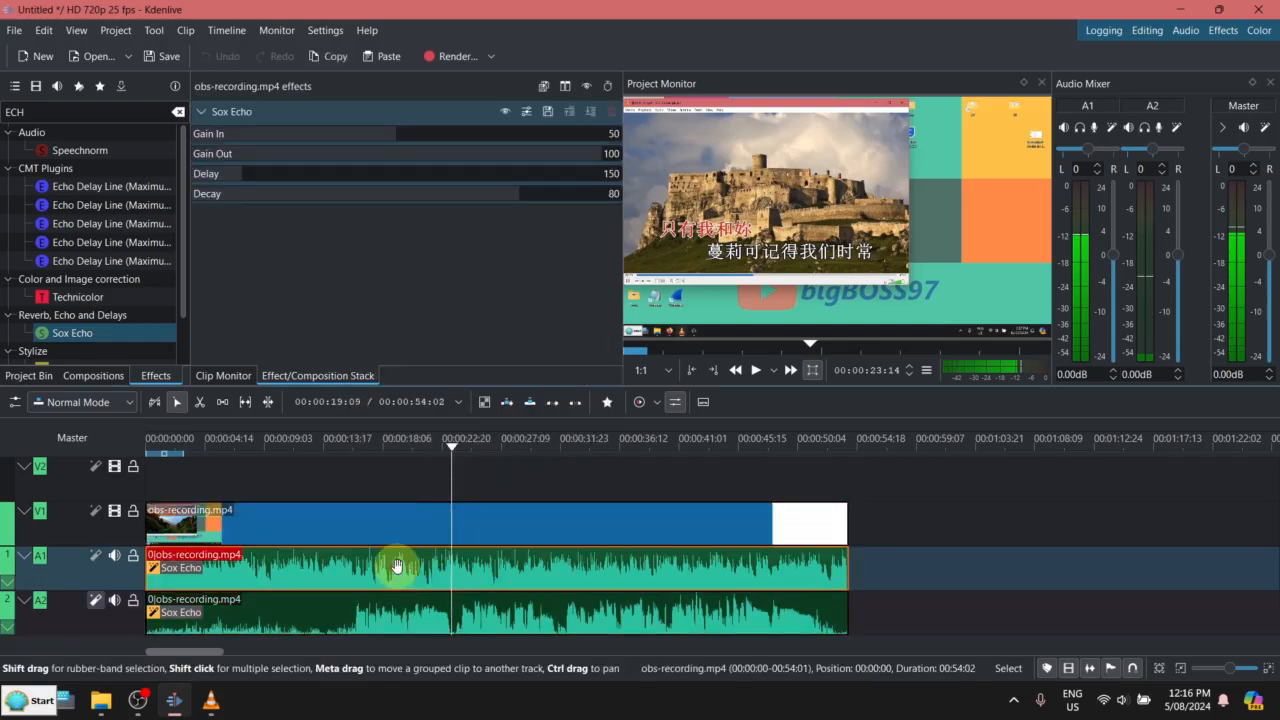
pyautogui.click(614, 114)
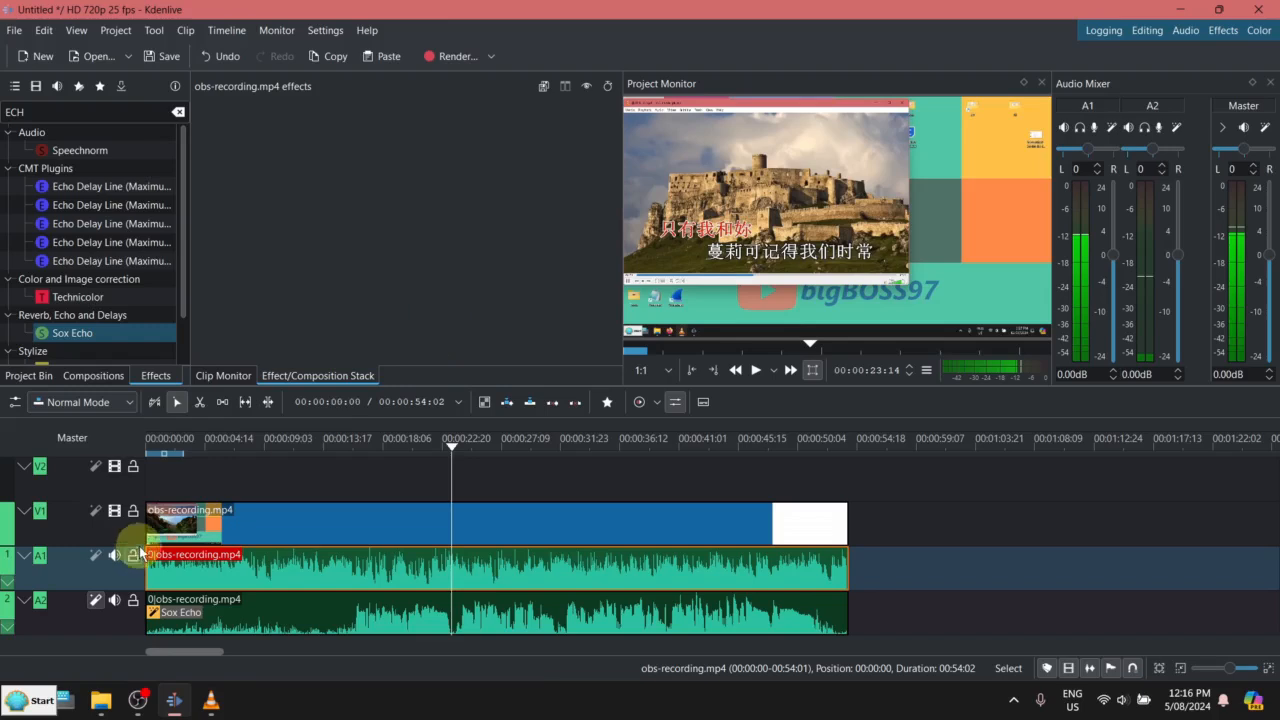
# - Select the recording's video clip on V1 and both audio clips on A1 and A2, and group them together
pyautogui.click(536, 530)
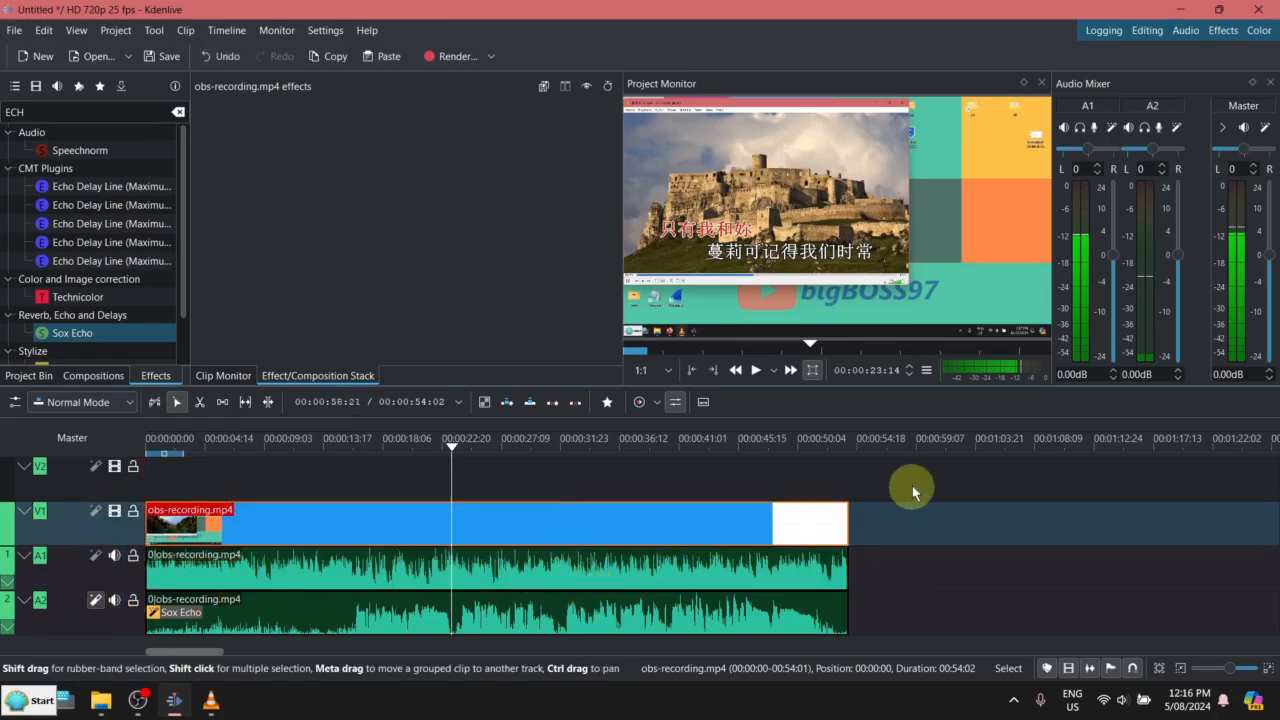
pyautogui.click(912, 490)
pyautogui.moveTo(857, 490); pyautogui.dragTo(816, 630)
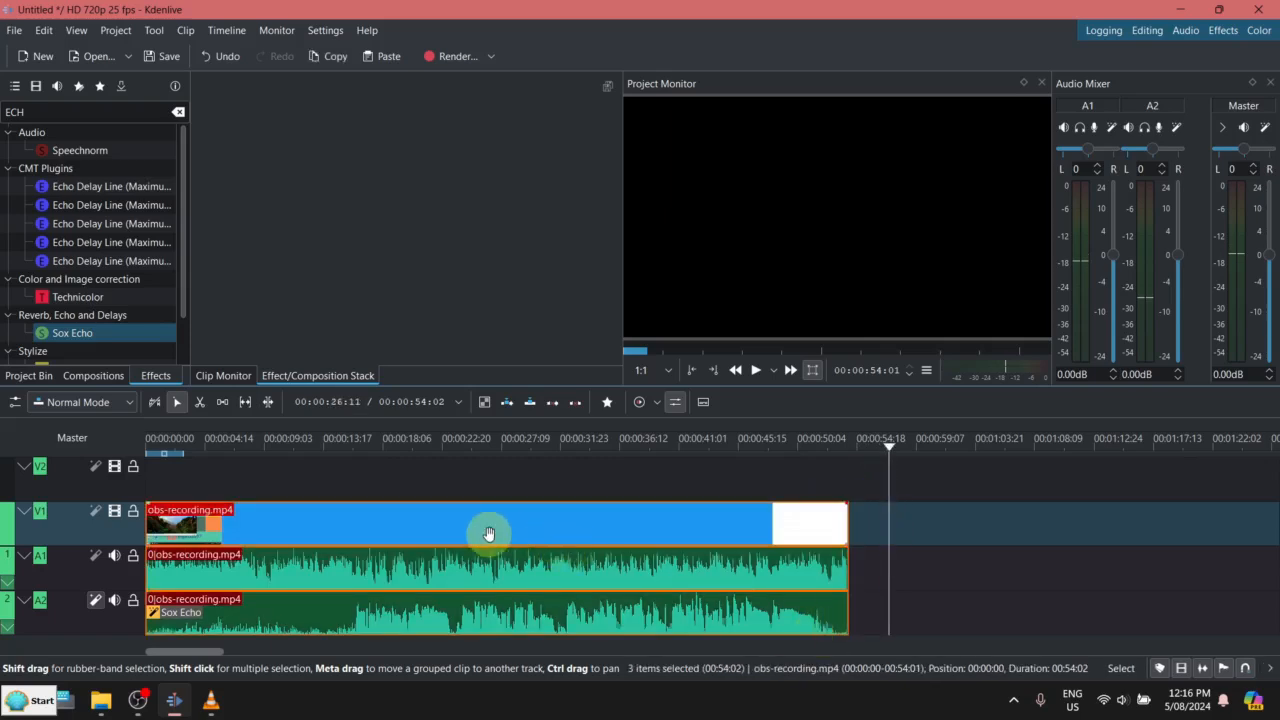
pyautogui.rightClick(433, 522)
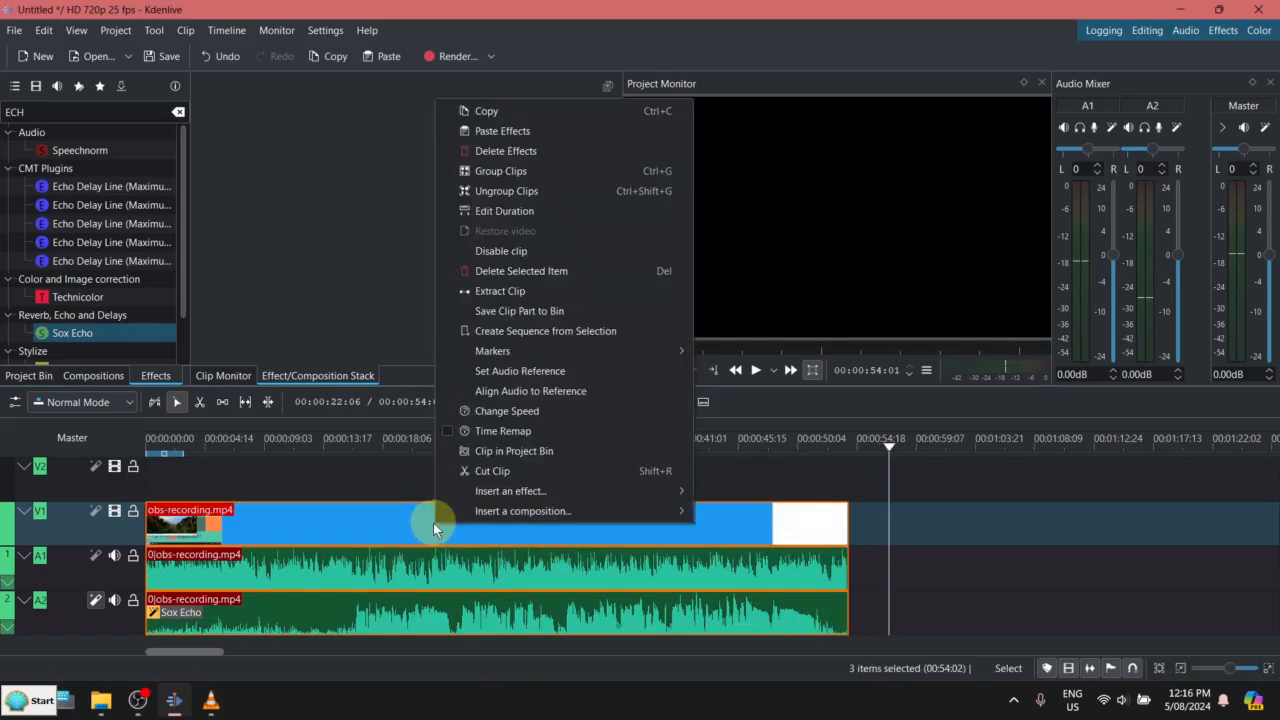
pyautogui.click(632, 168)
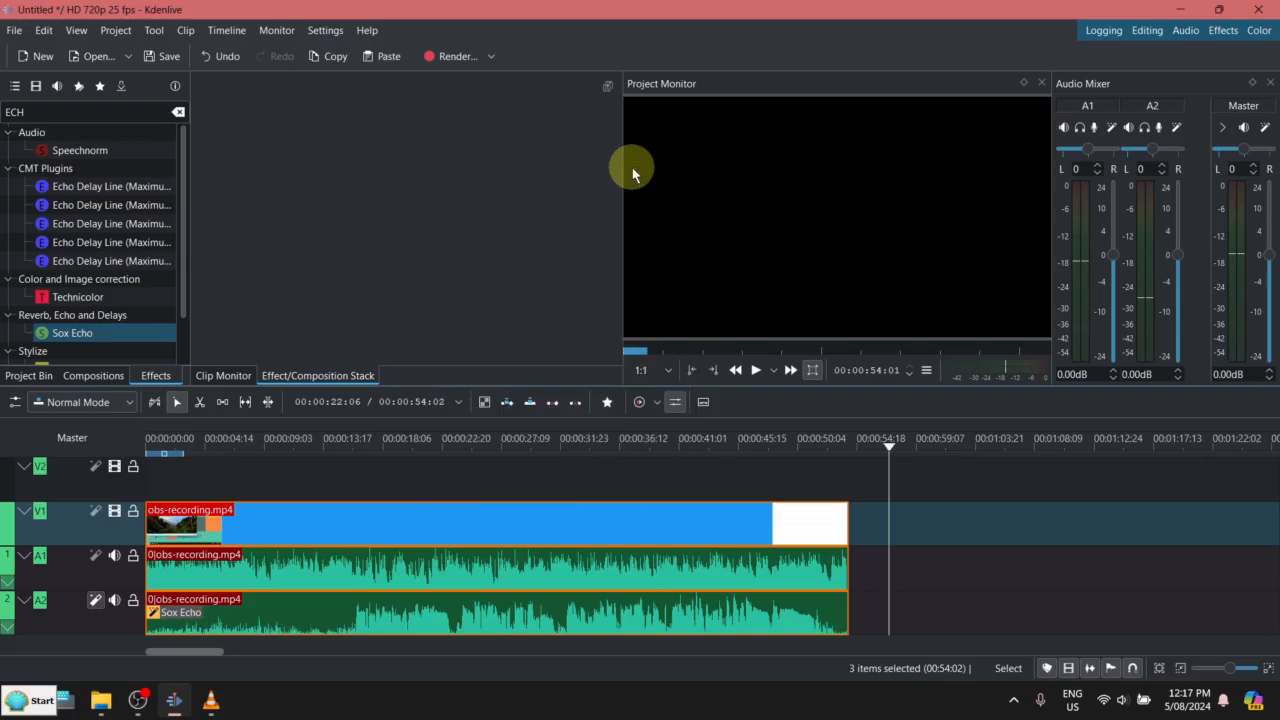
# - Show the A2 clip's Sox Echo settings, mute A1, and play from about 16 seconds to hear A2 alone
pyautogui.click(372, 617)
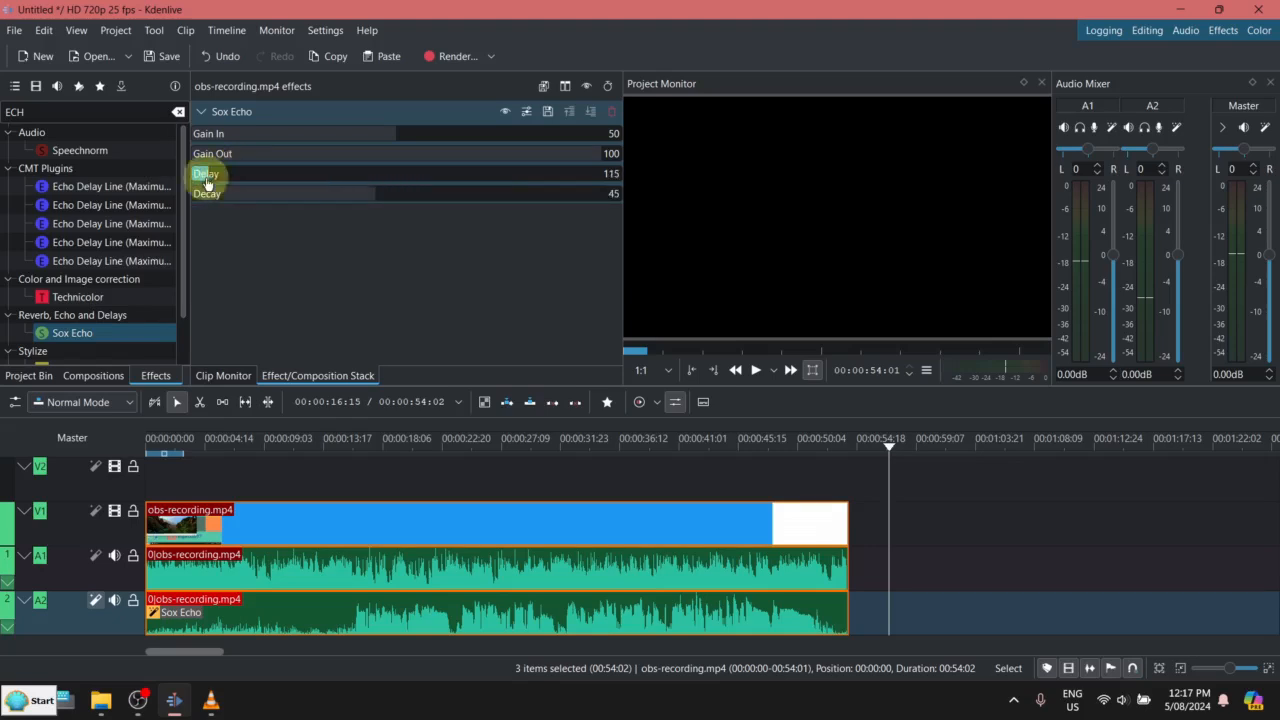
pyautogui.click(114, 555)
pyautogui.click(360, 454)
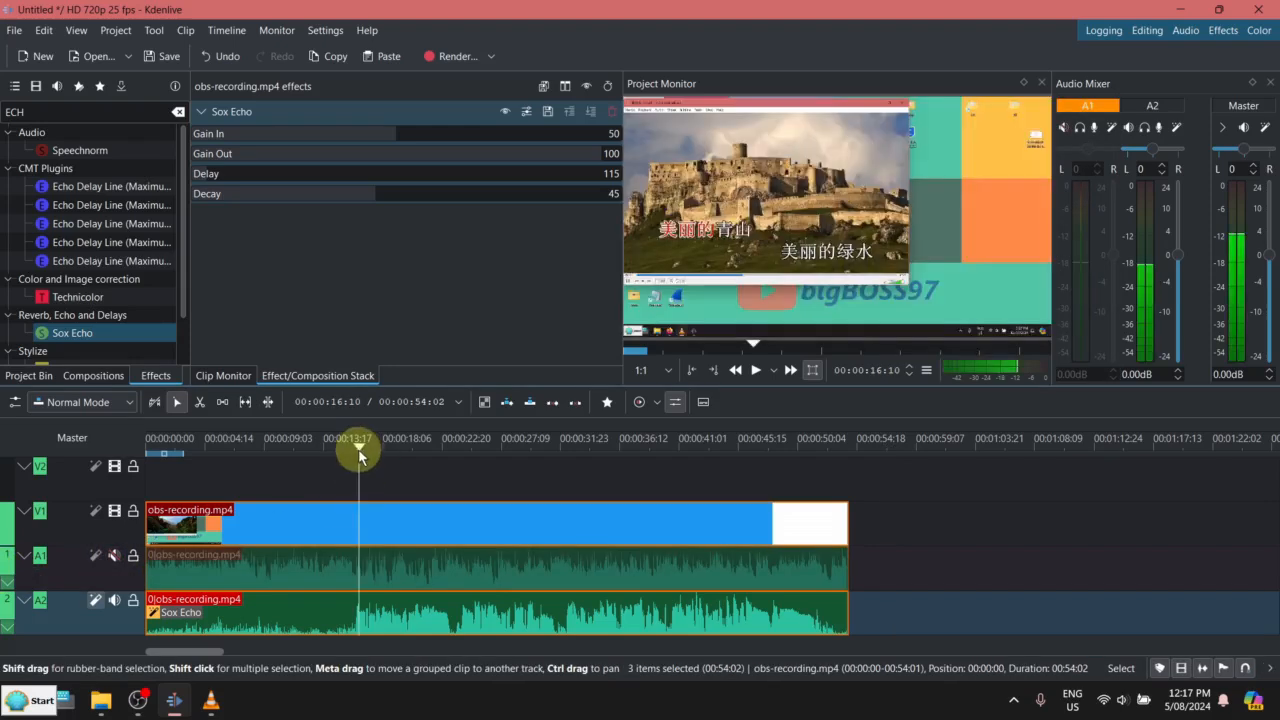
pyautogui.press('space')
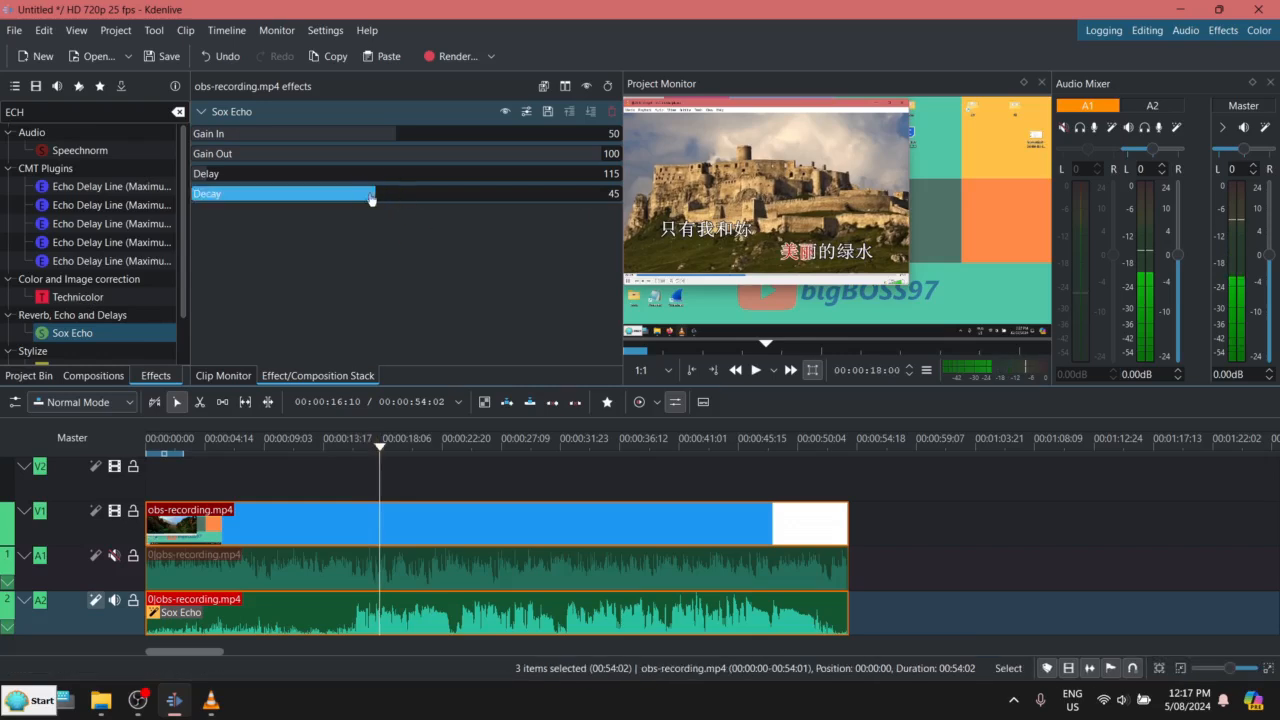
# - Set the Sox Echo decay on the A2 clip to 18, unmute A1 to hear both tracks, and stop playback
pyautogui.moveTo(370, 195); pyautogui.dragTo(264, 194)
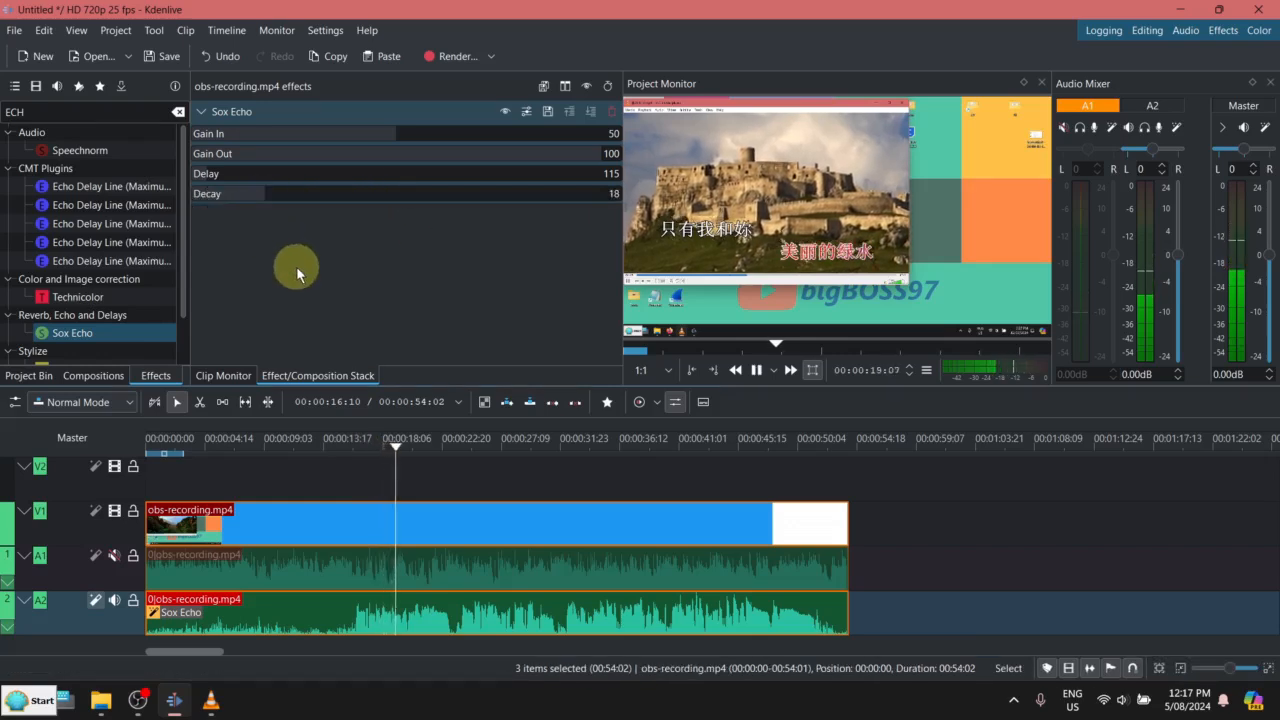
pyautogui.click(114, 557)
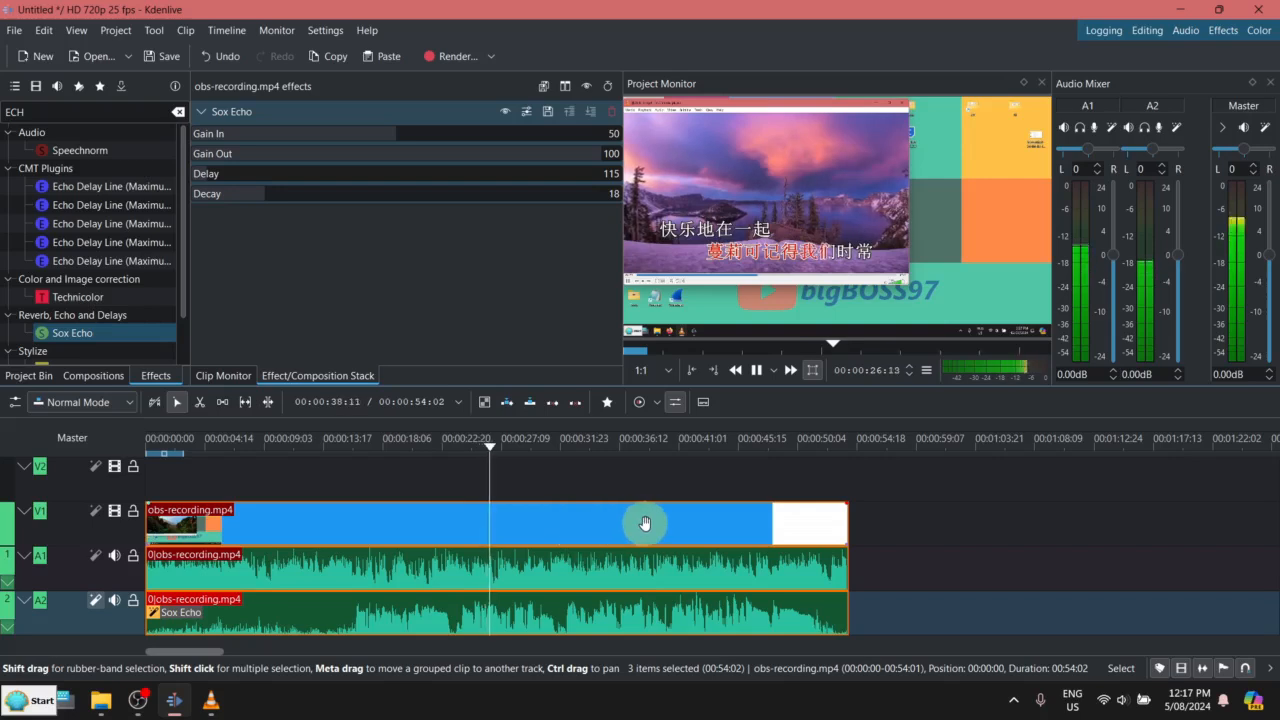
pyautogui.click(758, 372)
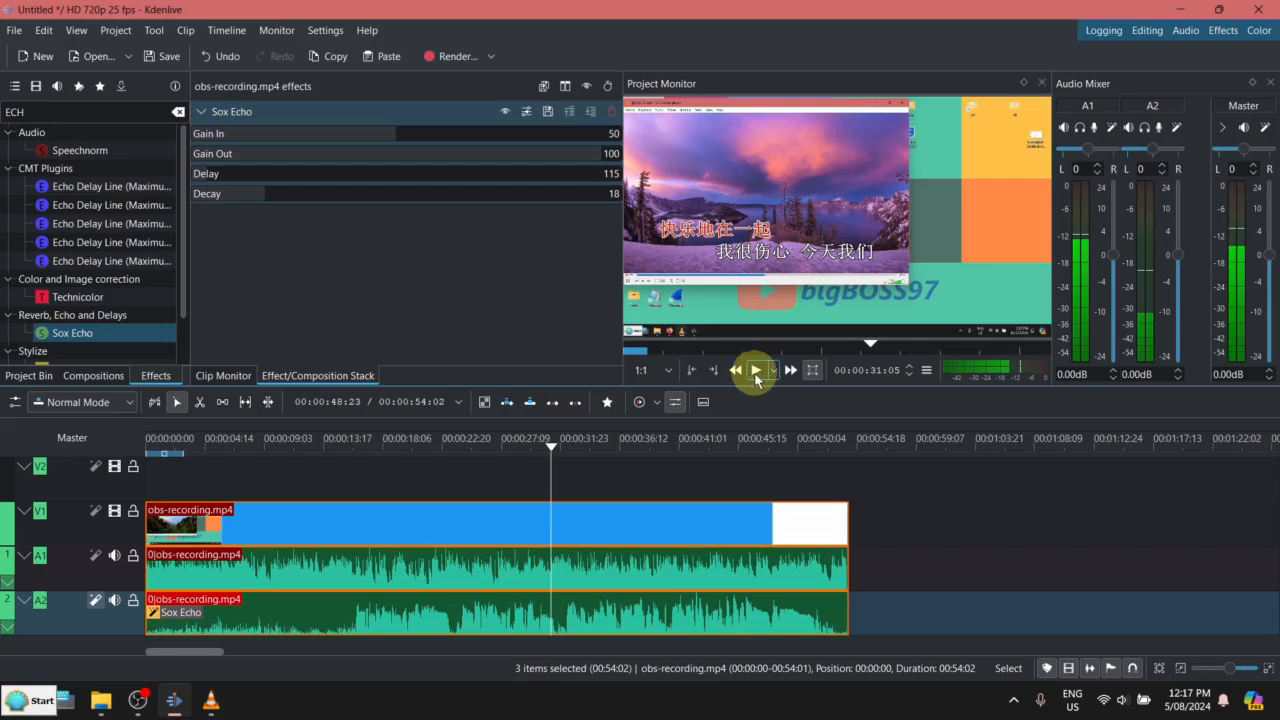